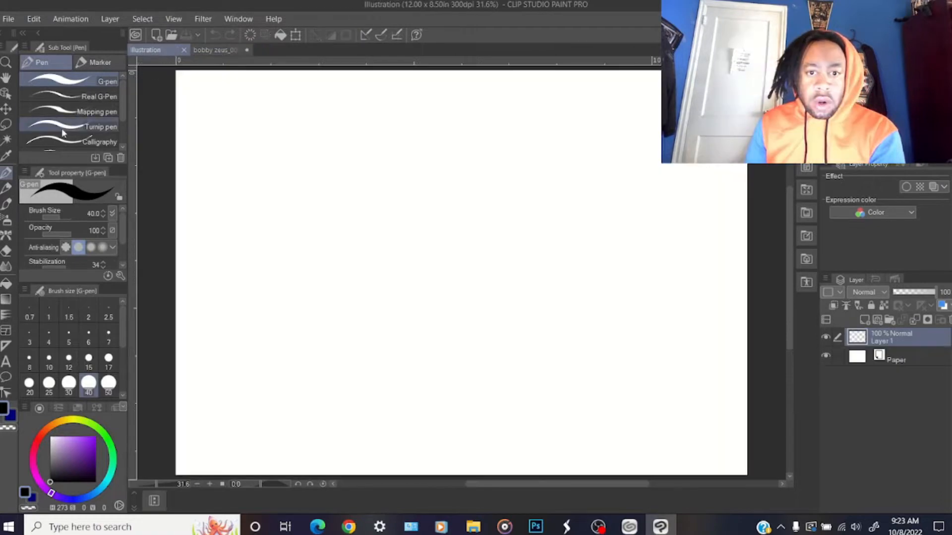
Paste the copied character onto the blank canvas and position it on the left half with Scale/Rotate
key(ctrl+v)
key(ctrl+t)
drag(353, 361, 442, 408)
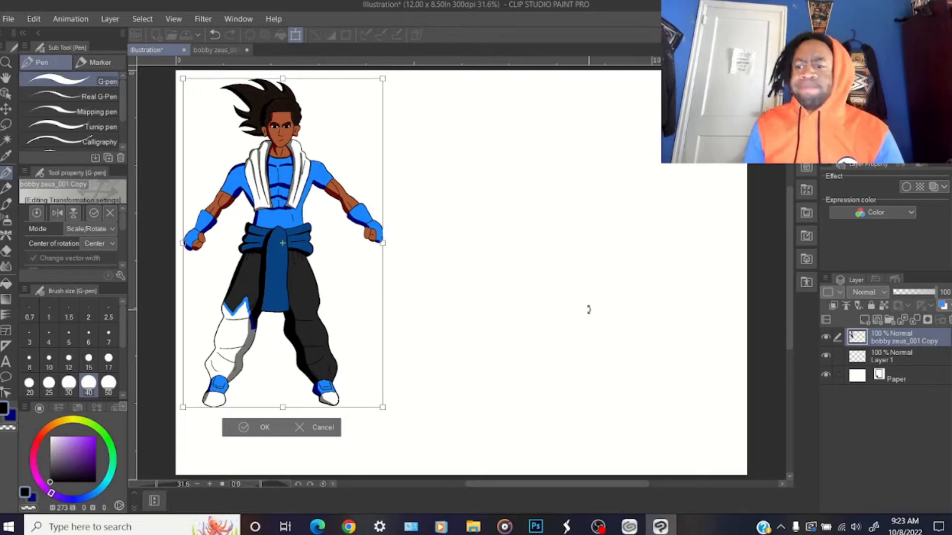
click(6, 112)
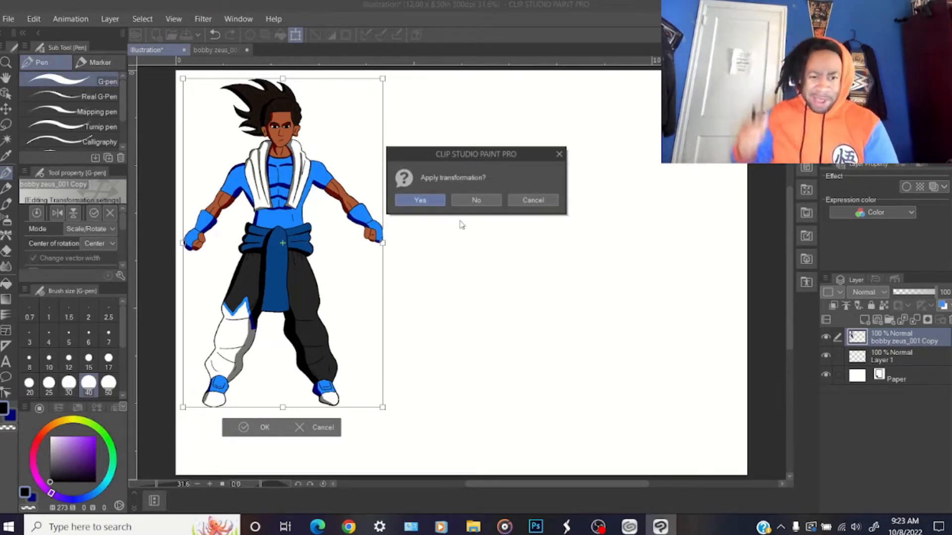
click(497, 201)
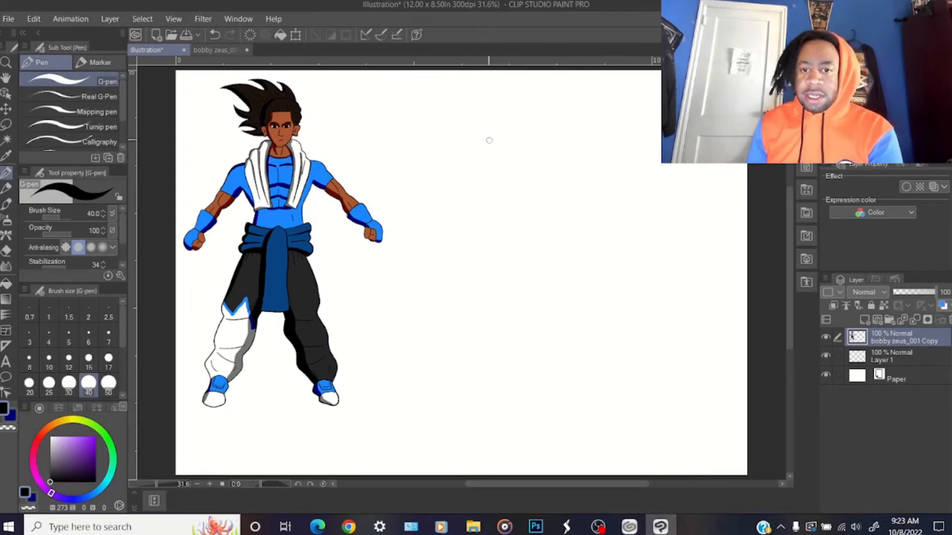
drag(789, 203, 788, 203)
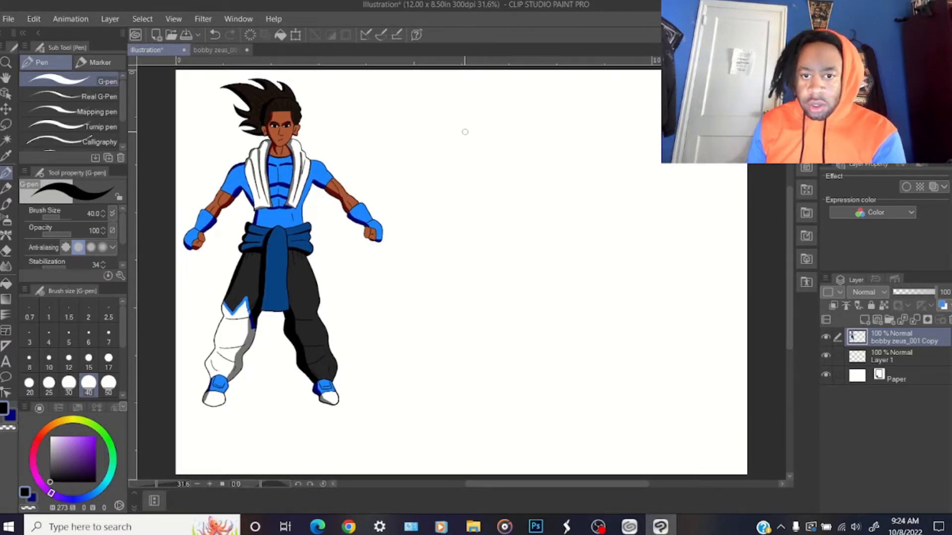
Set the G-pen brush size to 15 and draw the hood edge, neckline and left shoulder of a hoodie beside the character
click(34, 19)
click(47, 34)
click(69, 358)
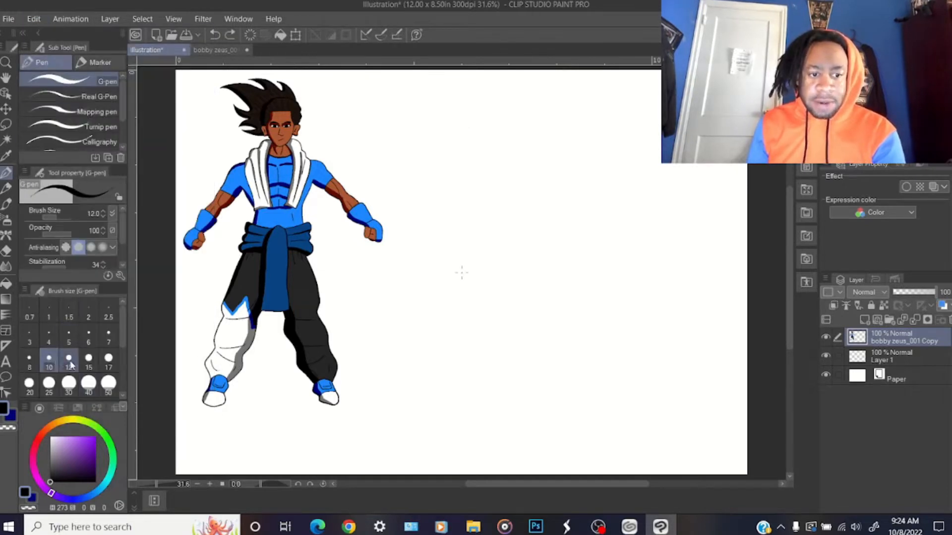
click(88, 358)
mouse_move(486, 117)
mouse_down()
mouse_move(516, 118)
mouse_move(501, 123)
mouse_move(515, 129)
mouse_up()
key(ctrl+z)
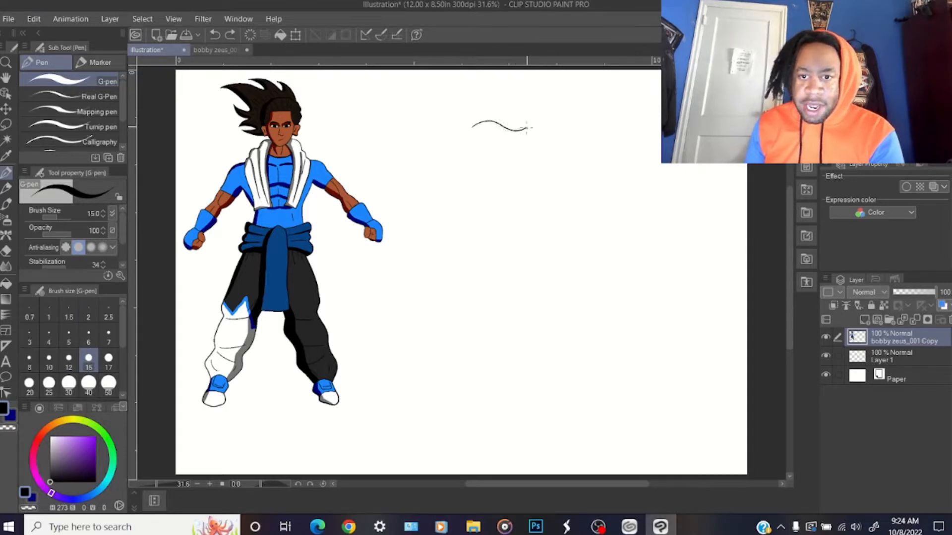
drag(482, 133, 506, 142)
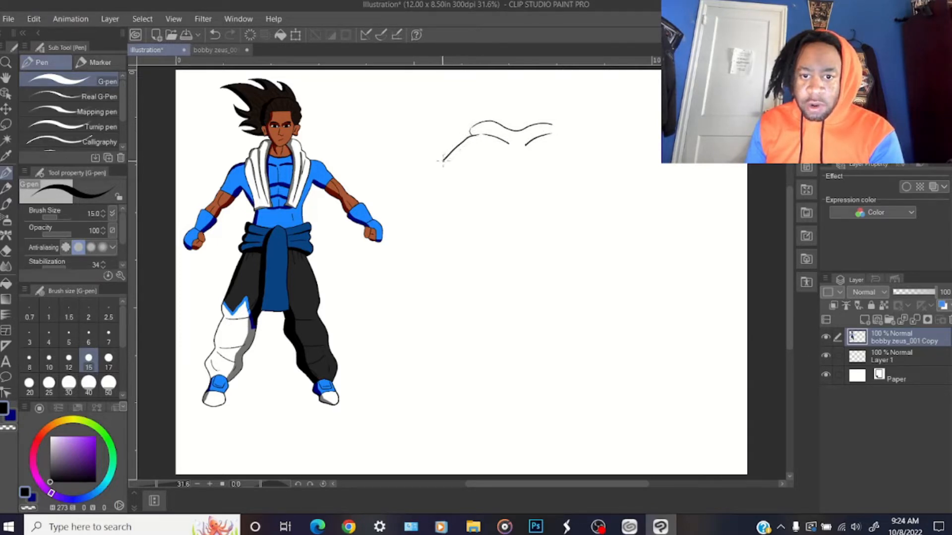
Draw the hoodie's torso with its waistband and the left sleeve outline
drag(453, 165, 568, 249)
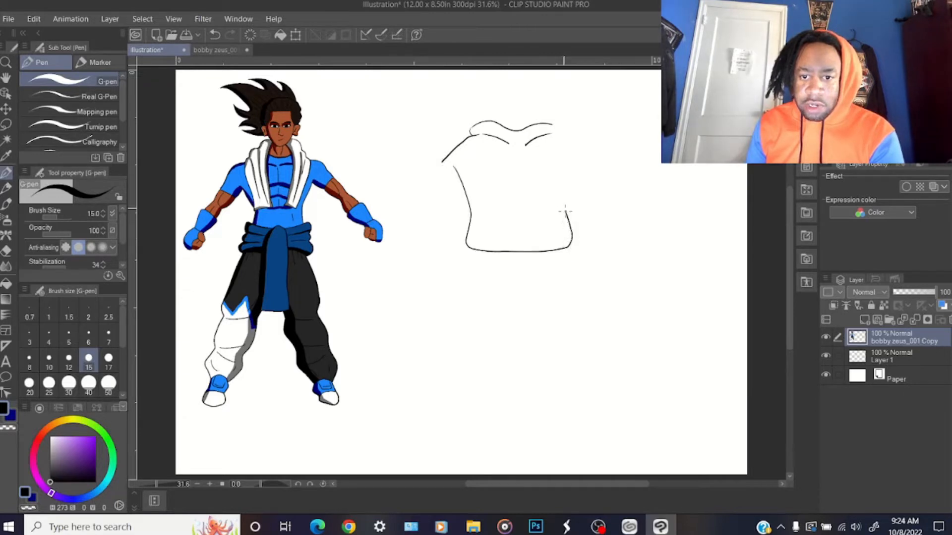
drag(468, 251, 570, 253)
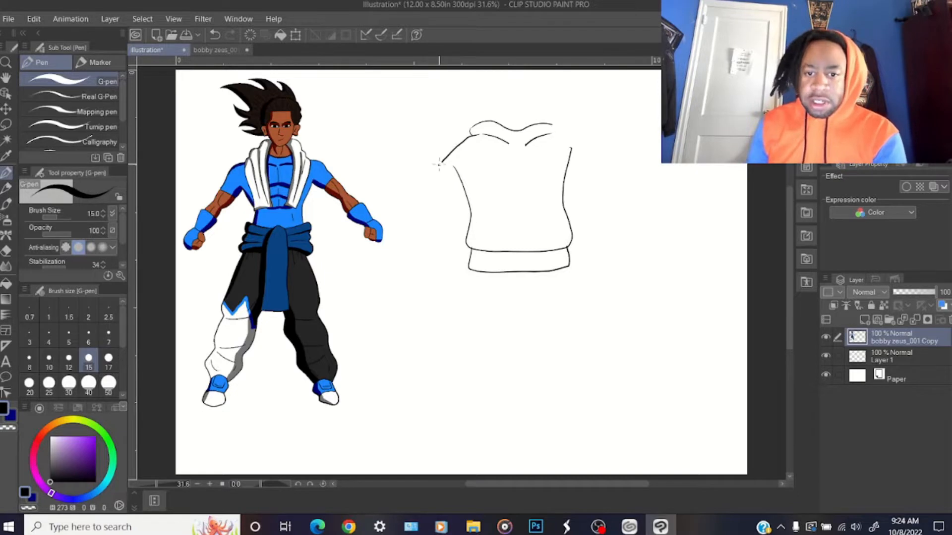
drag(441, 160, 421, 238)
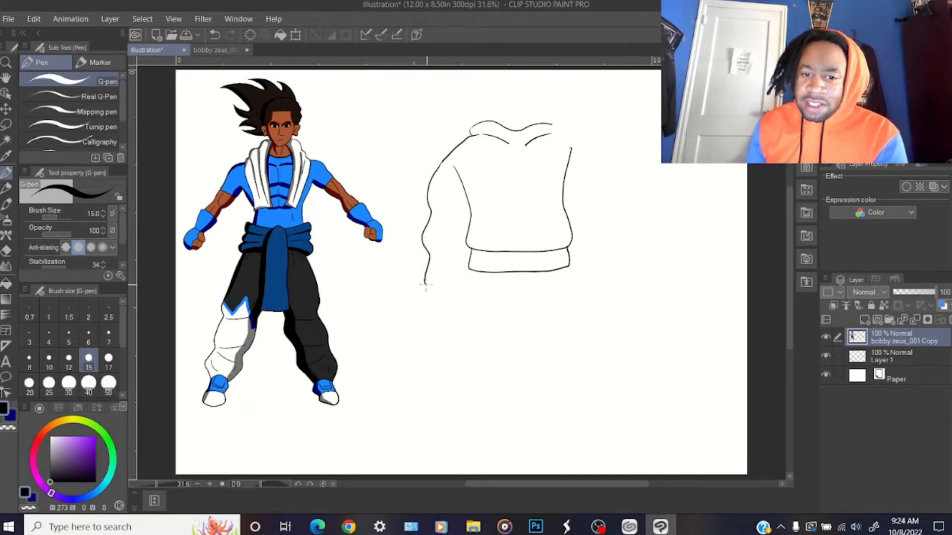
drag(459, 287, 466, 284)
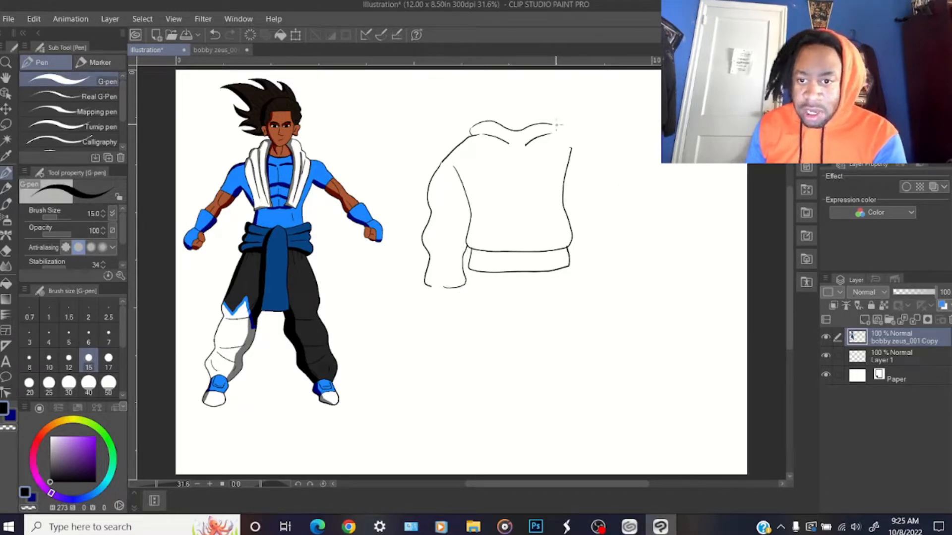
Draw the hoodie's right shoulder and sleeve, and add cuffs to both sleeves
drag(551, 133, 597, 173)
drag(598, 207, 600, 288)
drag(423, 286, 458, 300)
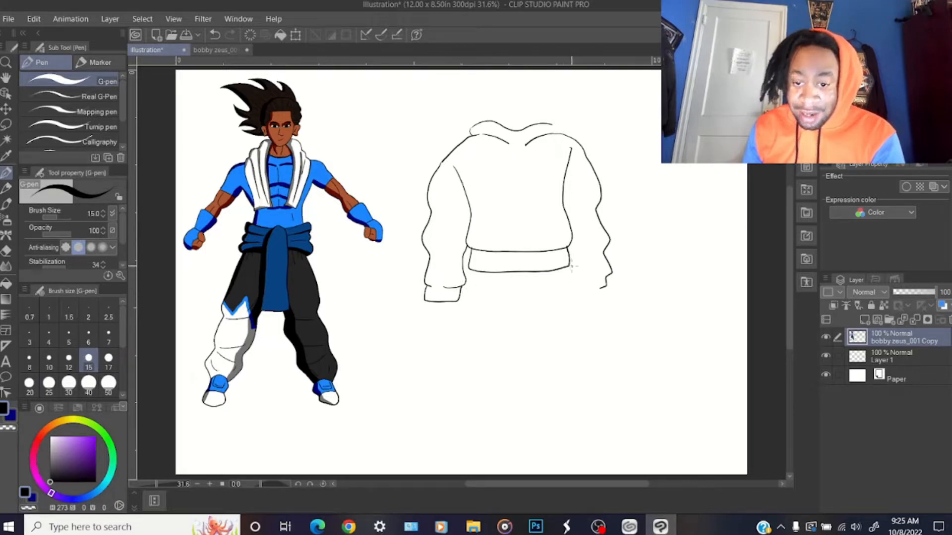
drag(570, 269, 608, 291)
Close the hoodie outline at the collar and right cuff, and add sleeve folds and a front pouch pocket
key(e)
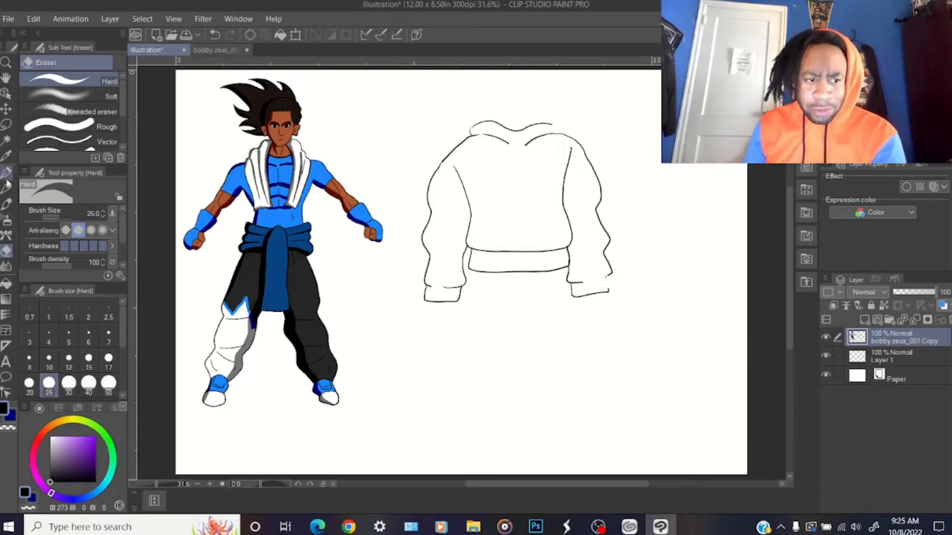
key(p)
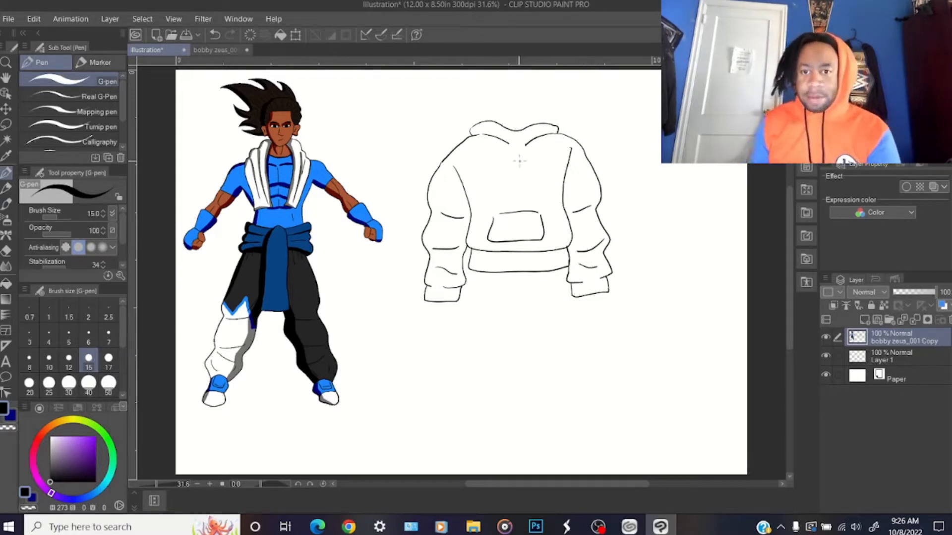
click(35, 20)
click(47, 33)
Erase the overshooting ends of the hoodie's right armhole line and right neckline curve with the Hard eraser
scroll(142, 94, up, 3)
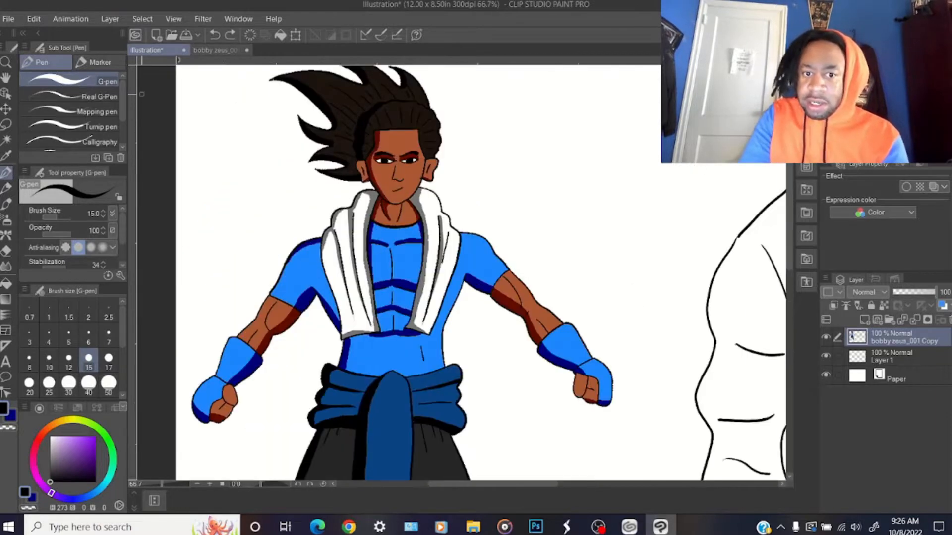
drag(488, 485, 595, 489)
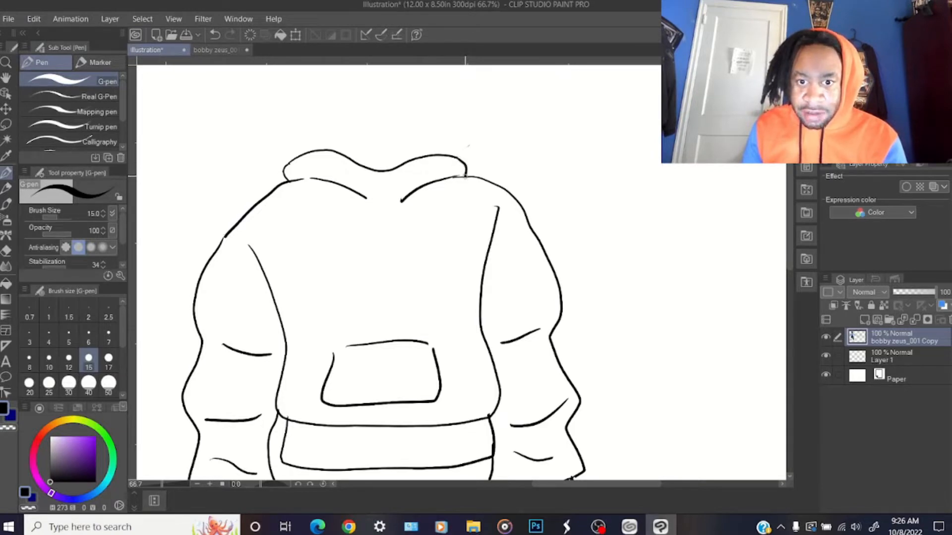
click(9, 251)
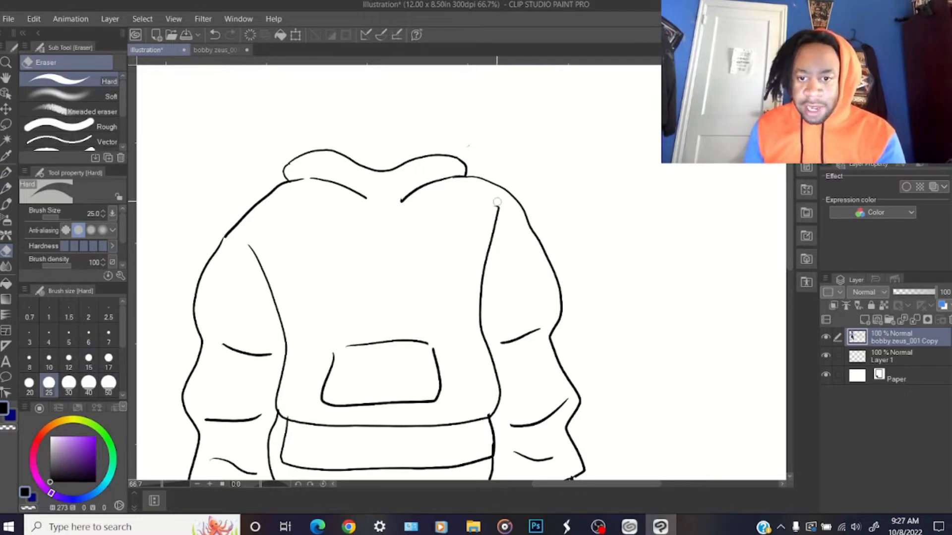
drag(497, 205, 501, 209)
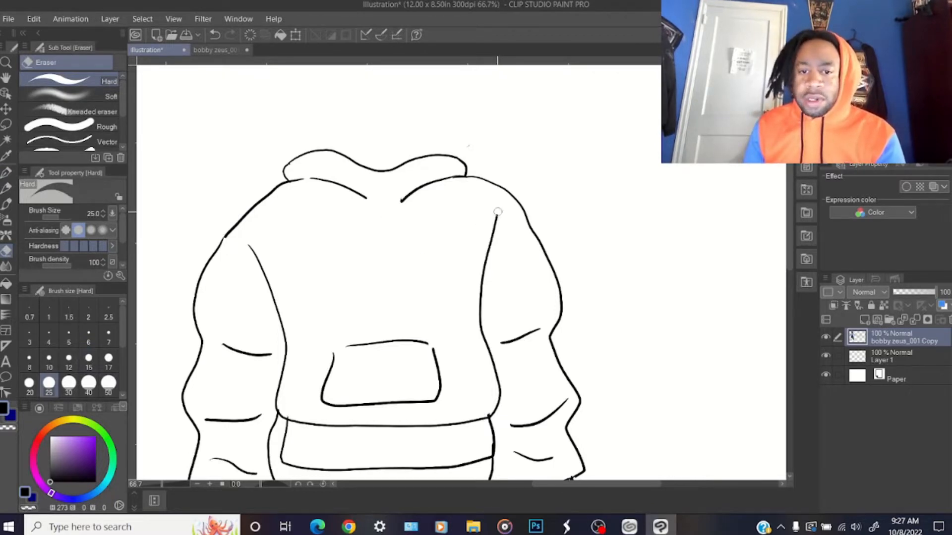
drag(402, 197, 397, 203)
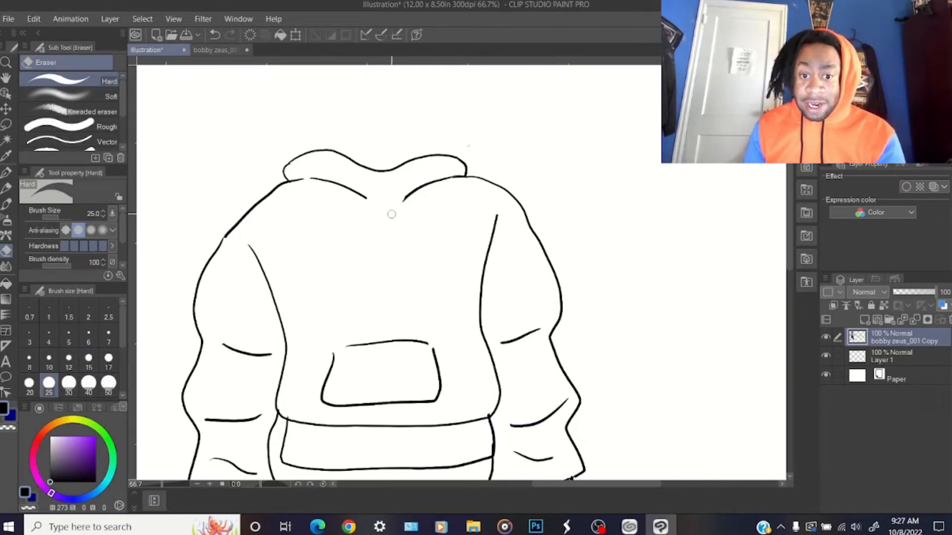
Redraw the hoodie's left shoulder outline with the G-pen to join the upper sleeve smoothly
key(p)
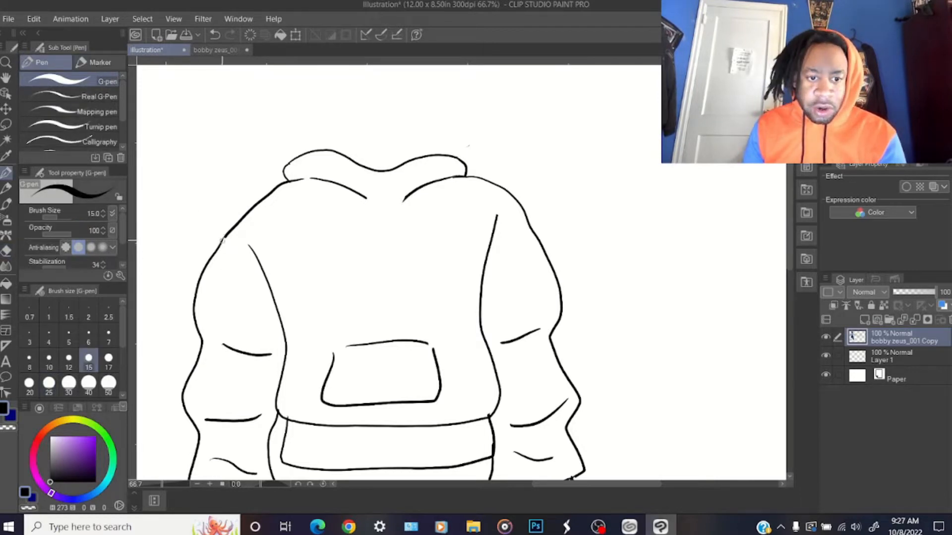
key(ctrl+z)
drag(224, 239, 205, 266)
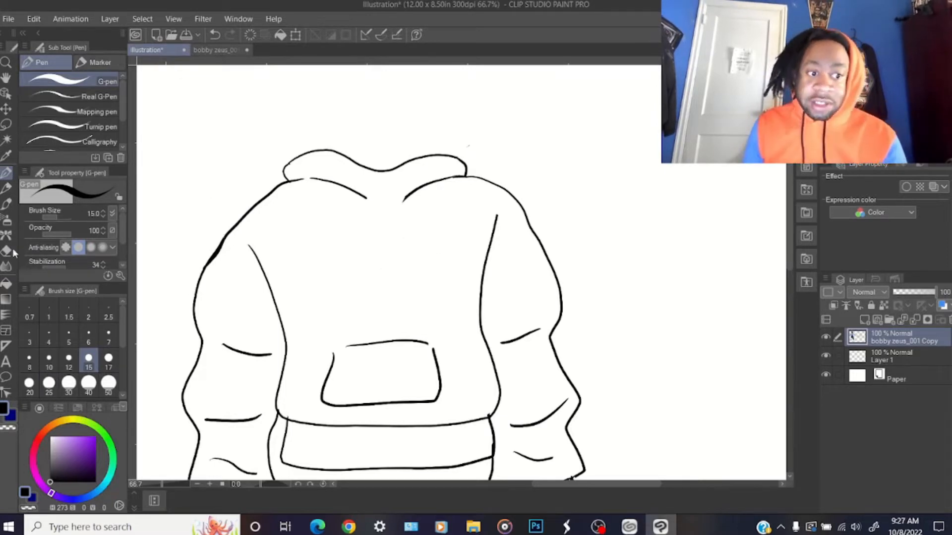
key(e)
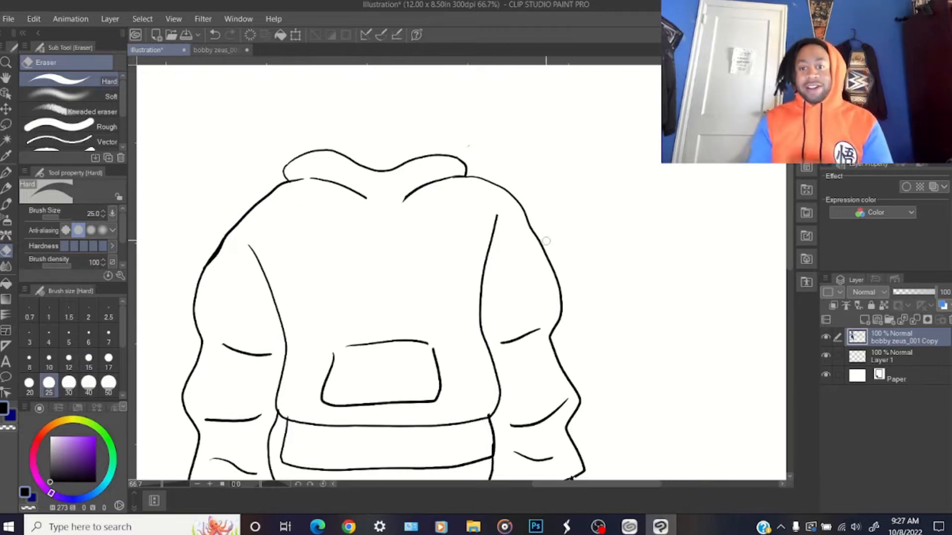
drag(790, 196, 765, 212)
scroll(763, 214, down, 2)
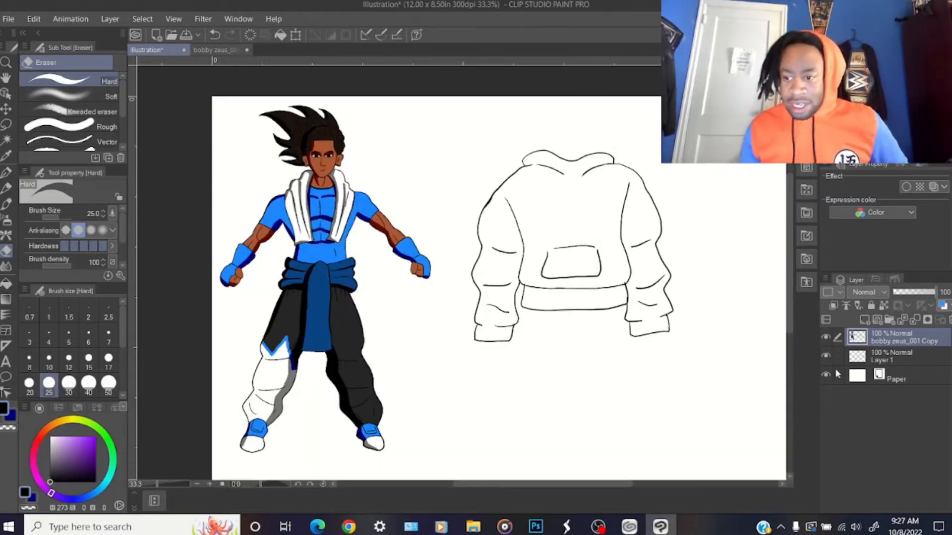
Lock the layer holding the character and line art, and auto-select the areas enclosed by the hoodie outline on it
click(871, 305)
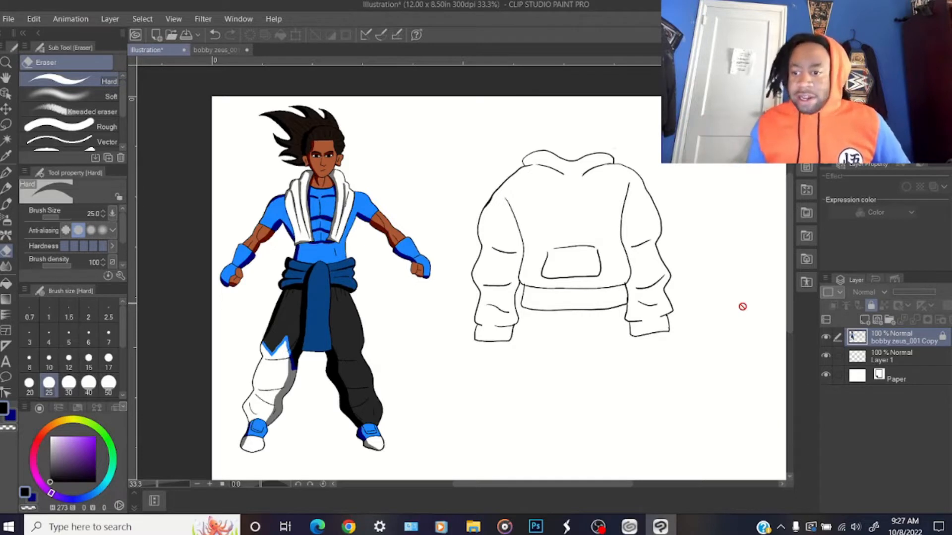
click(892, 356)
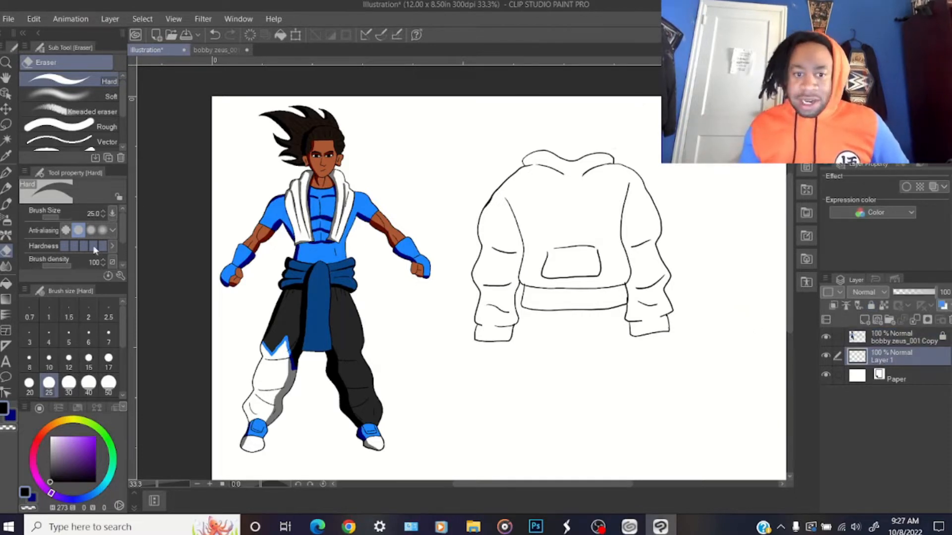
click(6, 139)
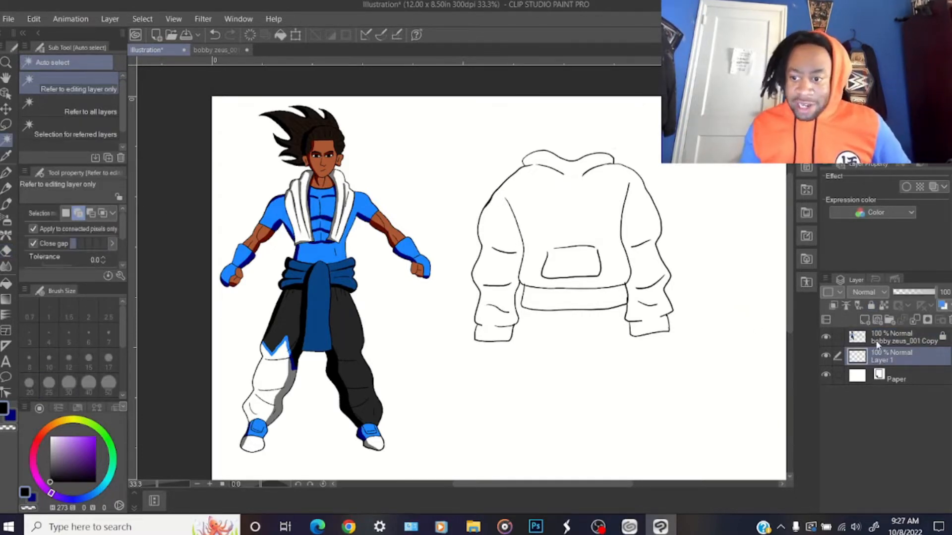
click(875, 344)
click(592, 217)
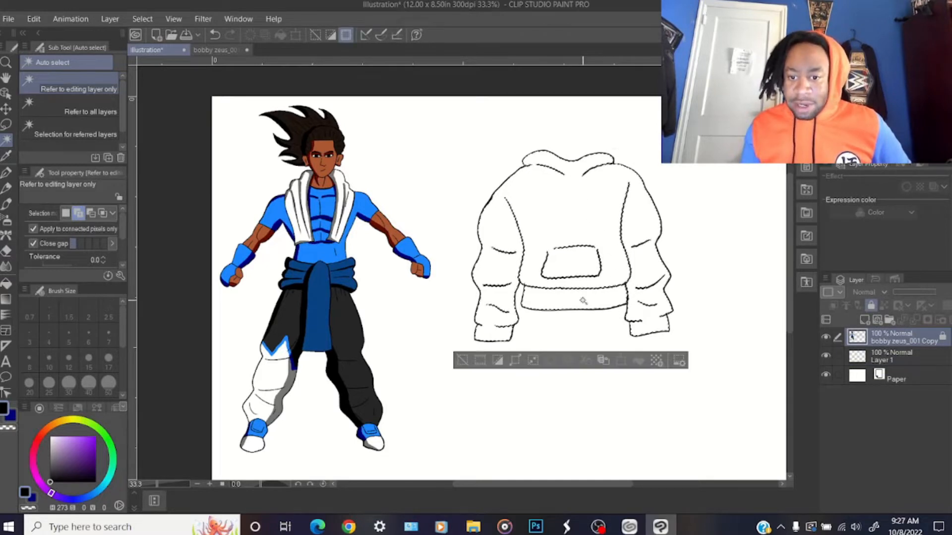
Color the hoodie on Layer 1 with the dark blue sampled from the character's sash, and clear the selection
click(893, 356)
click(7, 156)
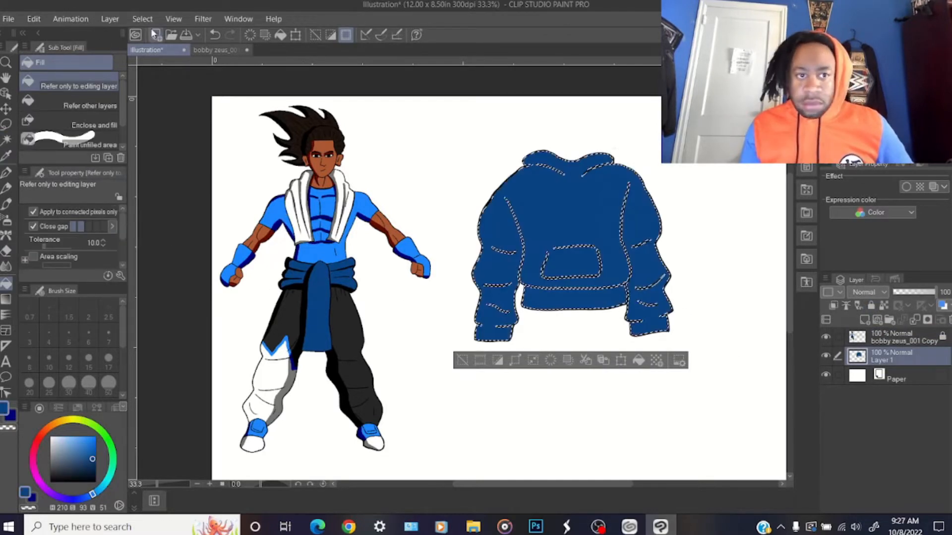
click(142, 19)
click(151, 50)
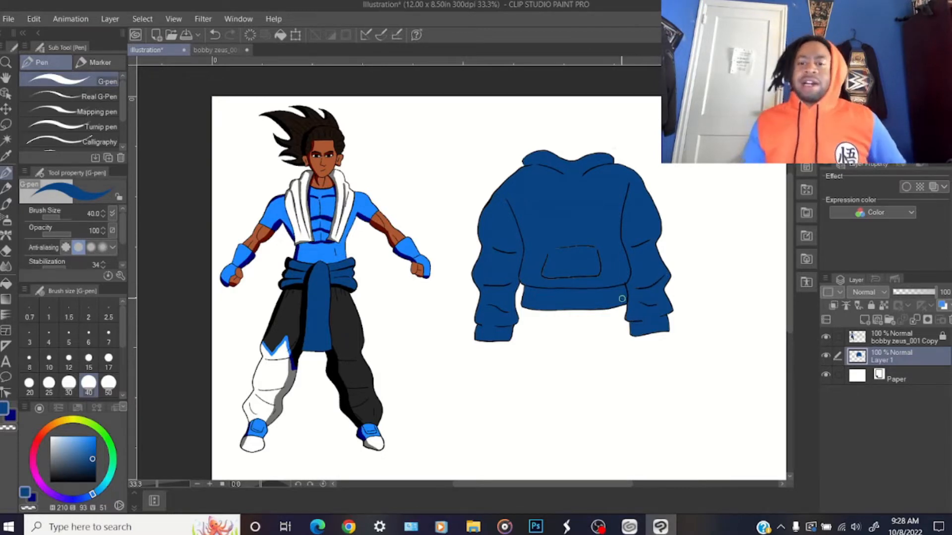
click(44, 433)
drag(44, 433, 39, 437)
click(93, 448)
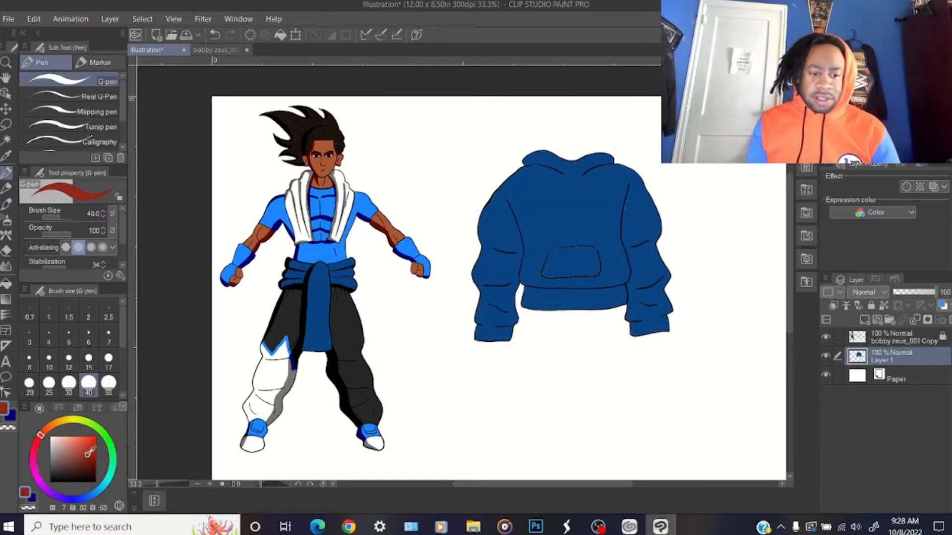
mouse_move(254, 193)
mouse_down()
mouse_move(400, 287)
mouse_move(306, 281)
mouse_move(318, 221)
mouse_up()
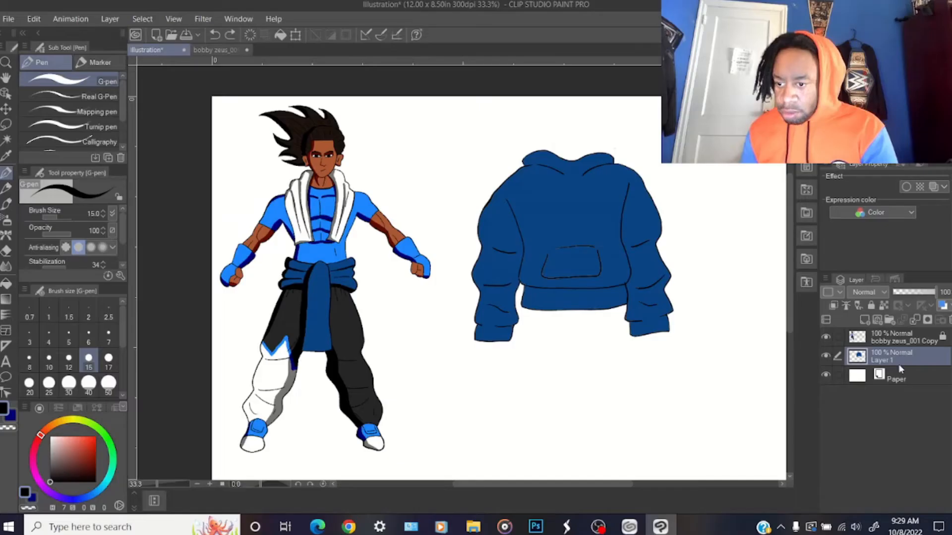
Lock Layer 1 and rename it "Hoodie"
click(872, 307)
right_click(878, 353)
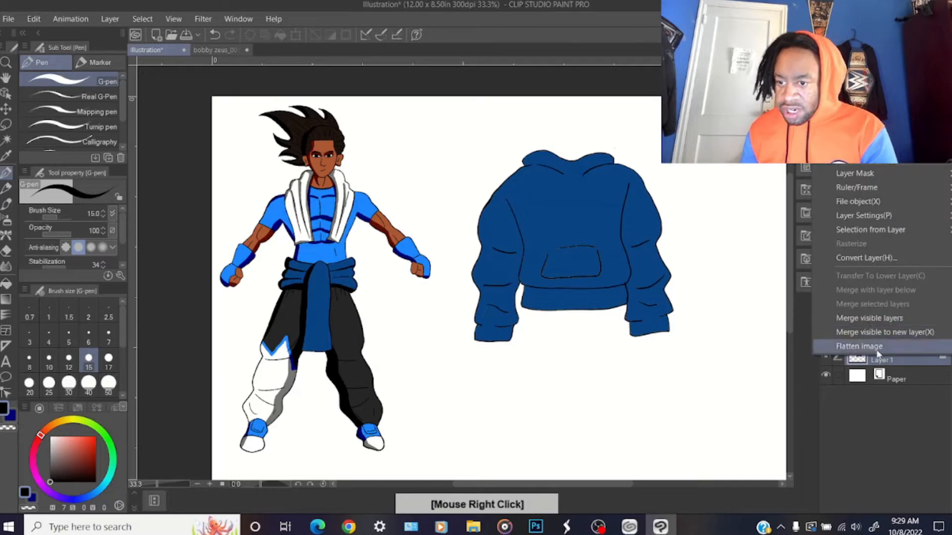
click(796, 314)
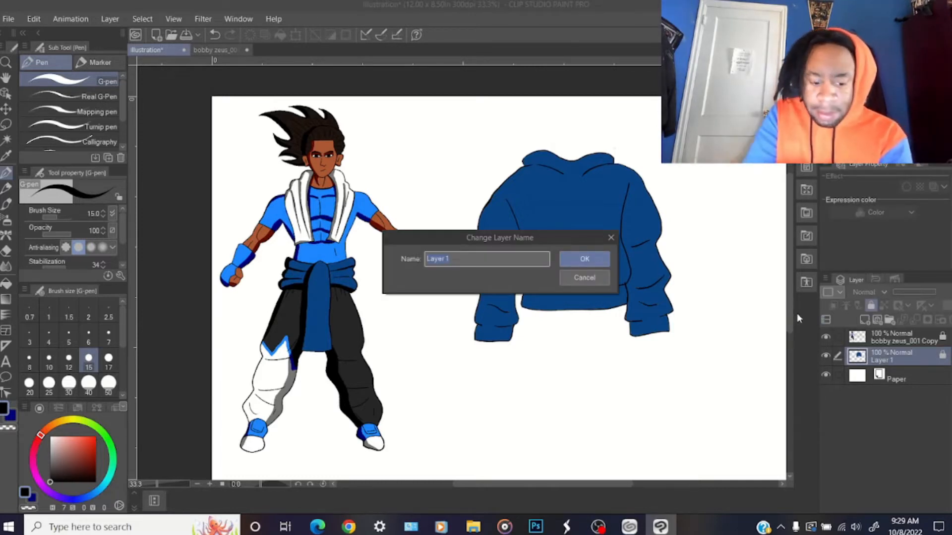
text(Ho)
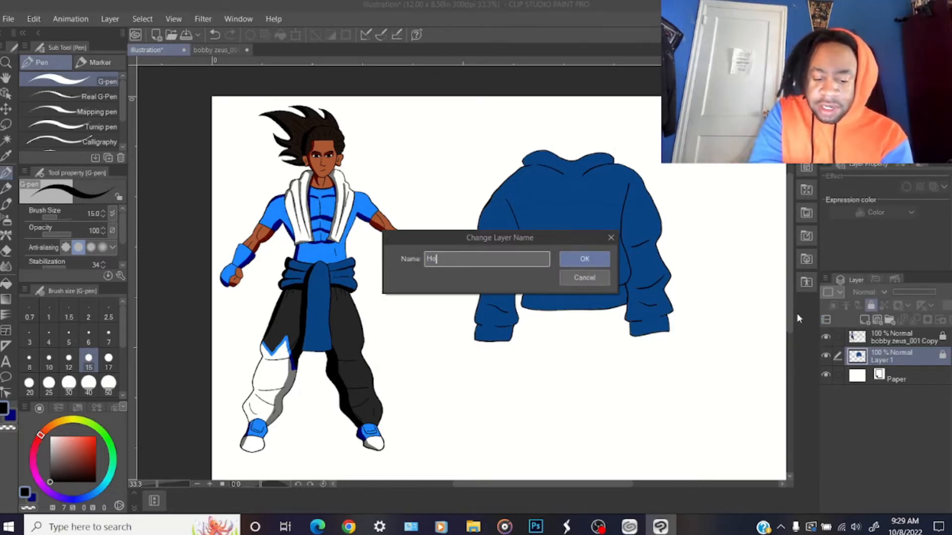
text(odie)
key(Return)
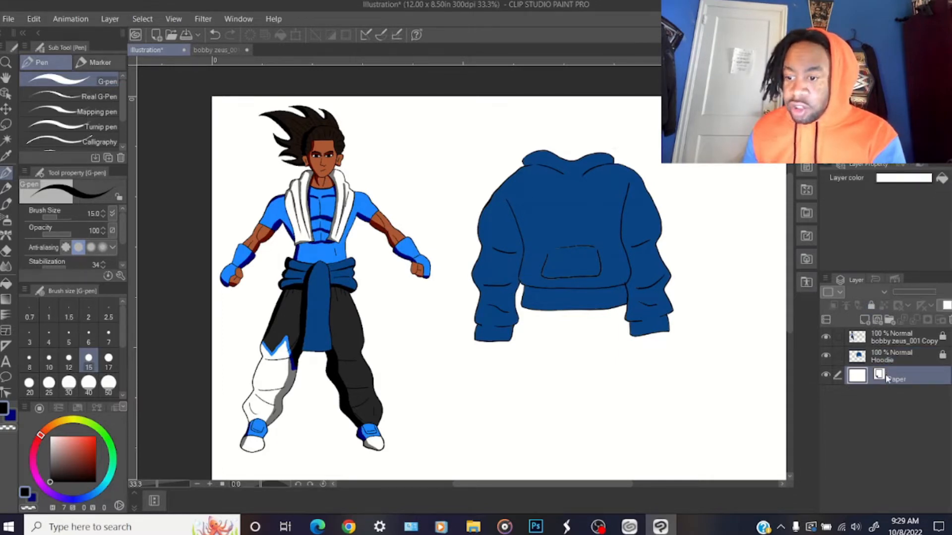
Add a new empty layer directly below the Hoodie layer and set the G-pen's brush size to 30
click(893, 360)
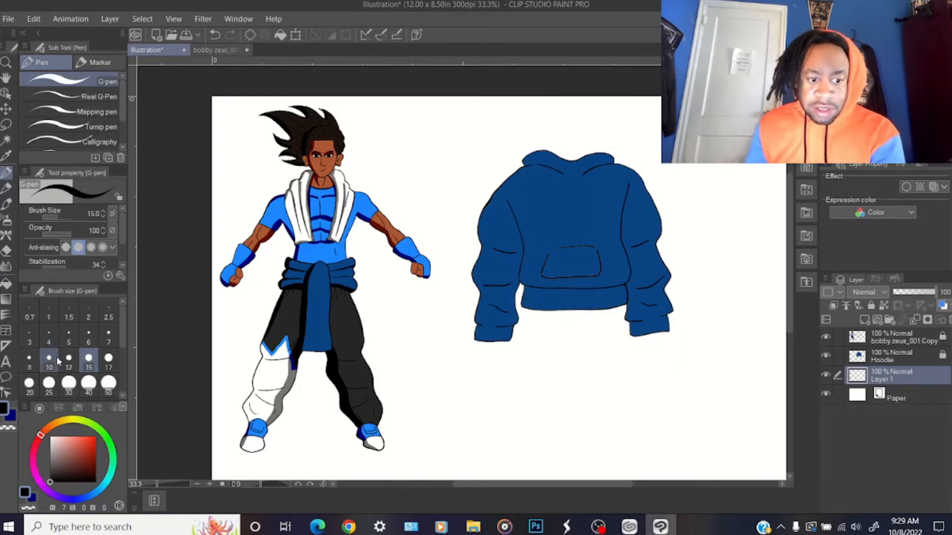
click(29, 385)
click(69, 384)
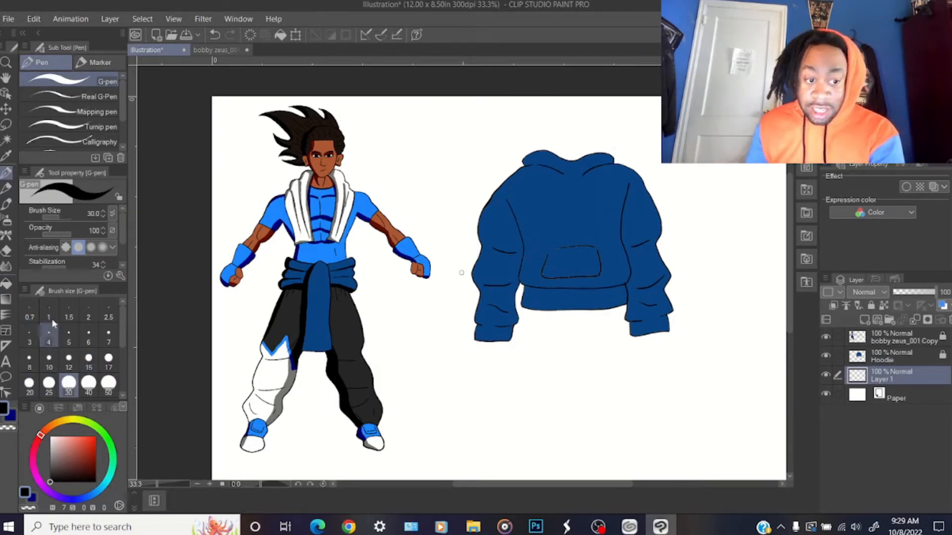
Auto-select the areas enclosed by the hoodie outline on the locked line-art layer, and make Layer 1 the active layer
click(6, 143)
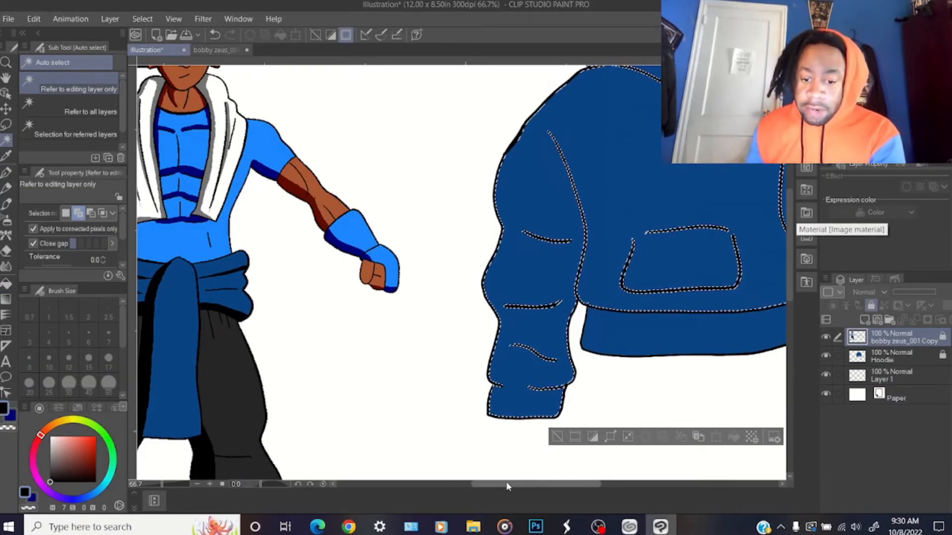
drag(507, 484, 542, 483)
scroll(792, 252, up, 2)
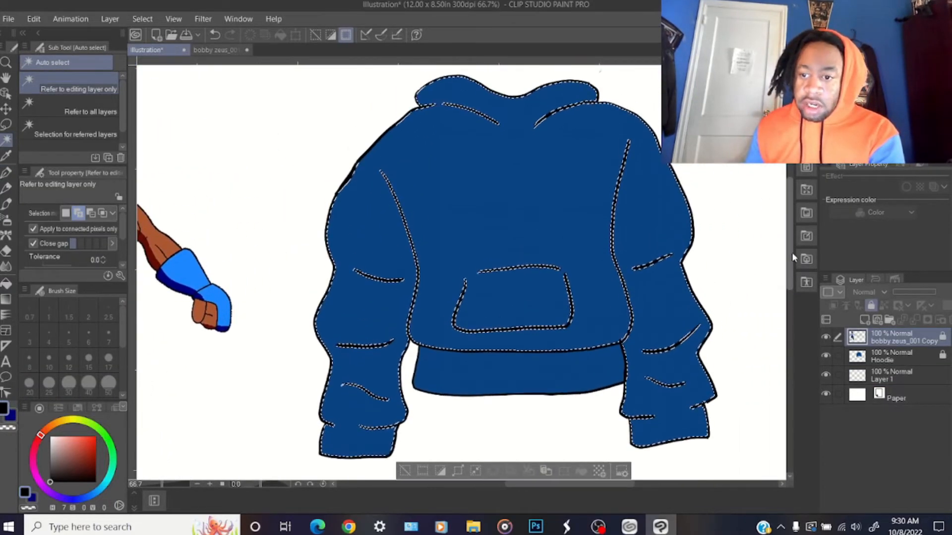
drag(792, 253, 792, 258)
click(873, 376)
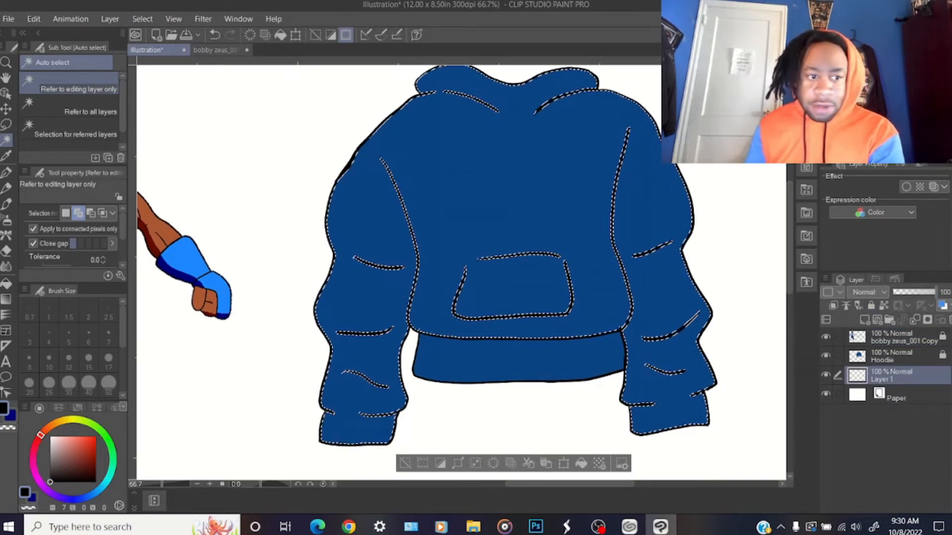
Draw a white, black-outlined lightning bolt on the hoodie's chest and black shading along the outer sleeve edges on Layer 1, and clear the selection
key(p)
click(108, 364)
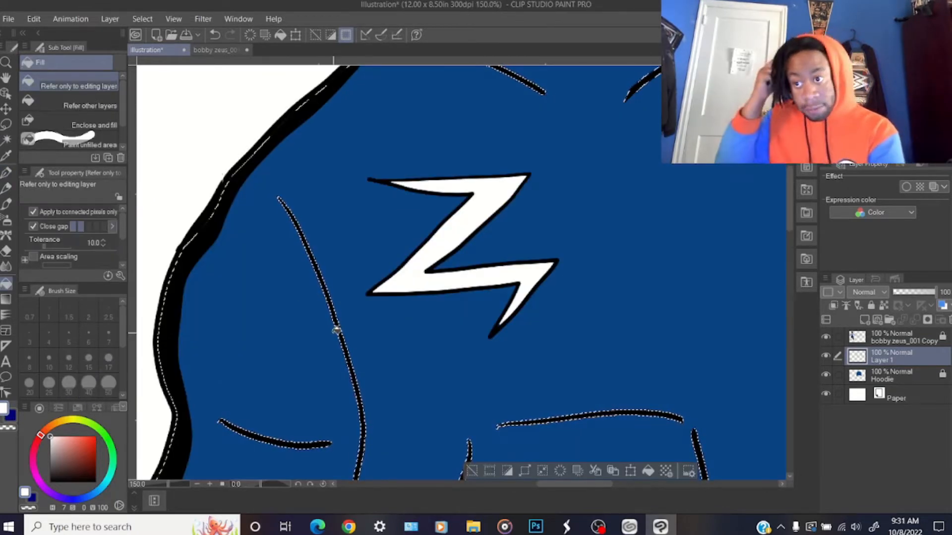
scroll(333, 337, down, 5)
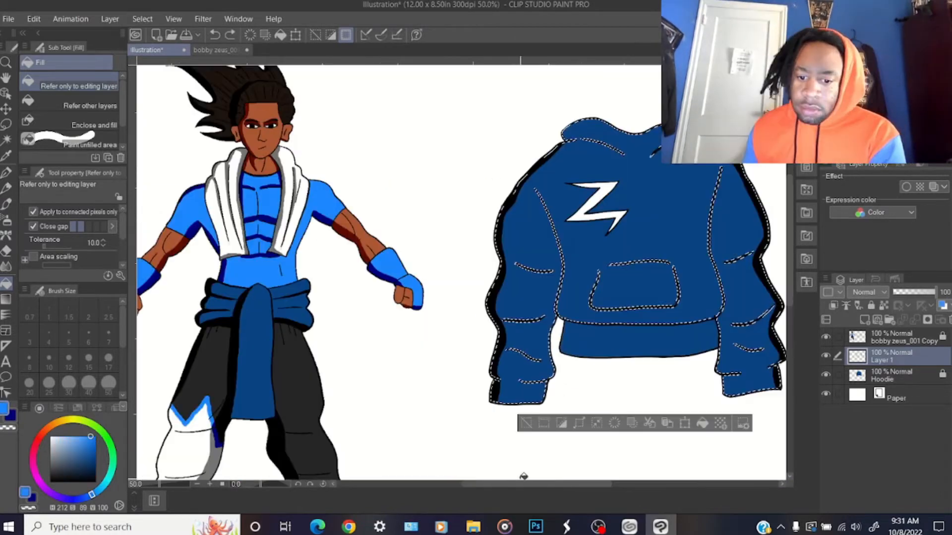
drag(522, 483, 560, 481)
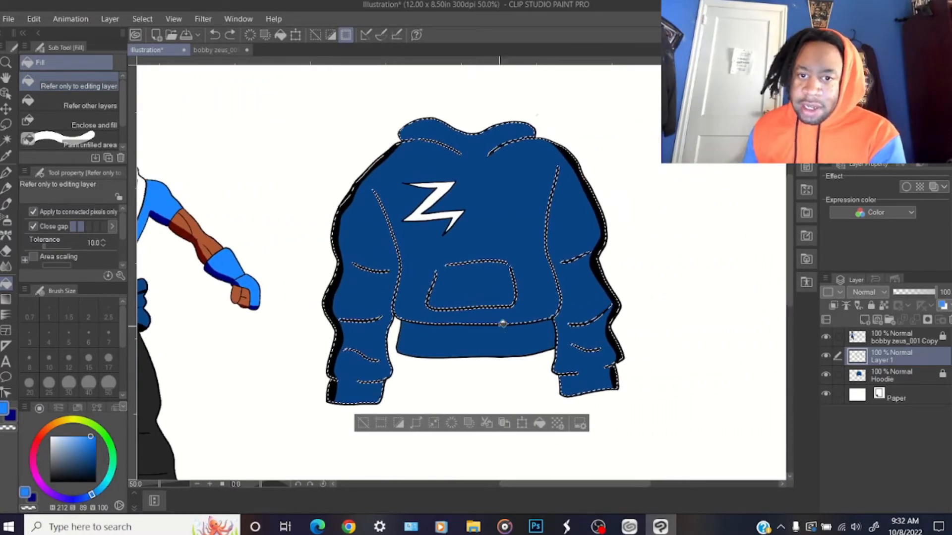
click(142, 19)
click(154, 51)
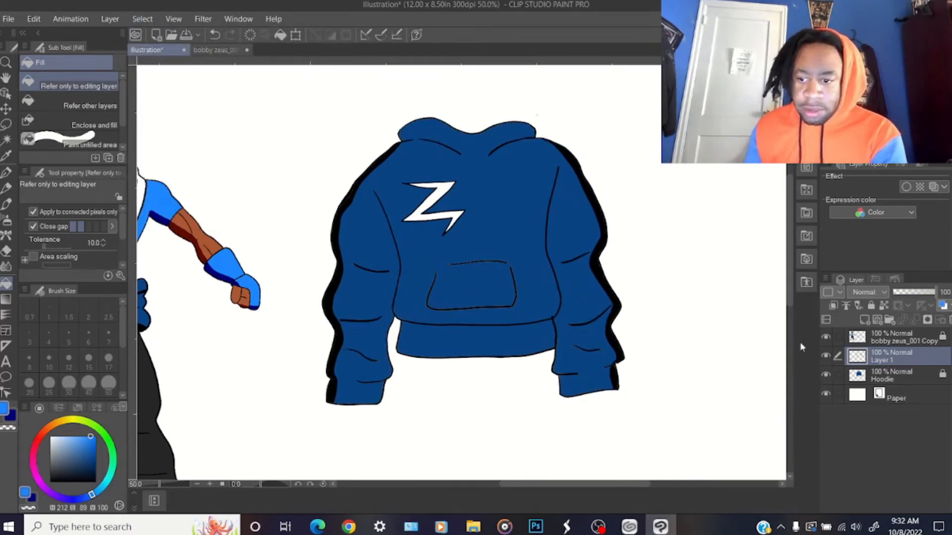
Touch up the hoodie's dark blue color on the Hoodie layer with the G-pen at size 30, relock it, and return to Layer 1
click(896, 381)
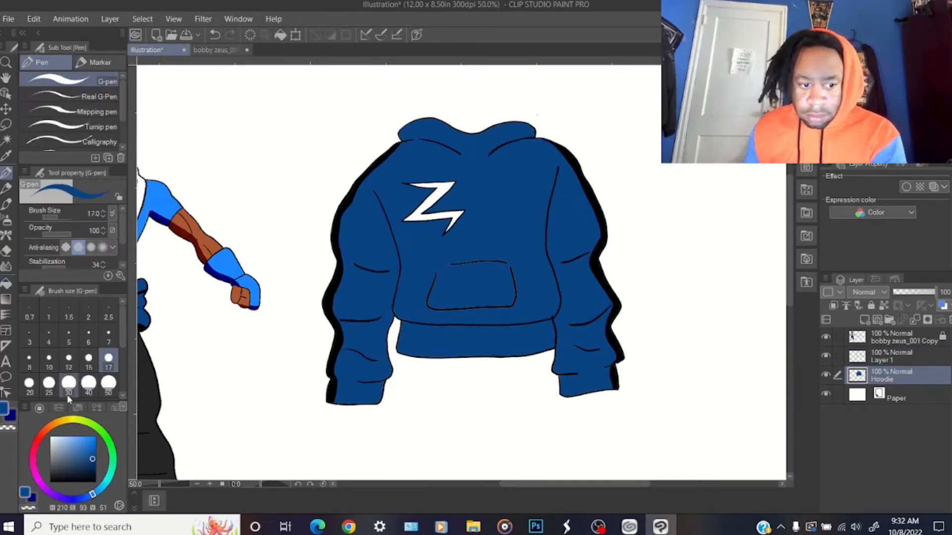
click(68, 392)
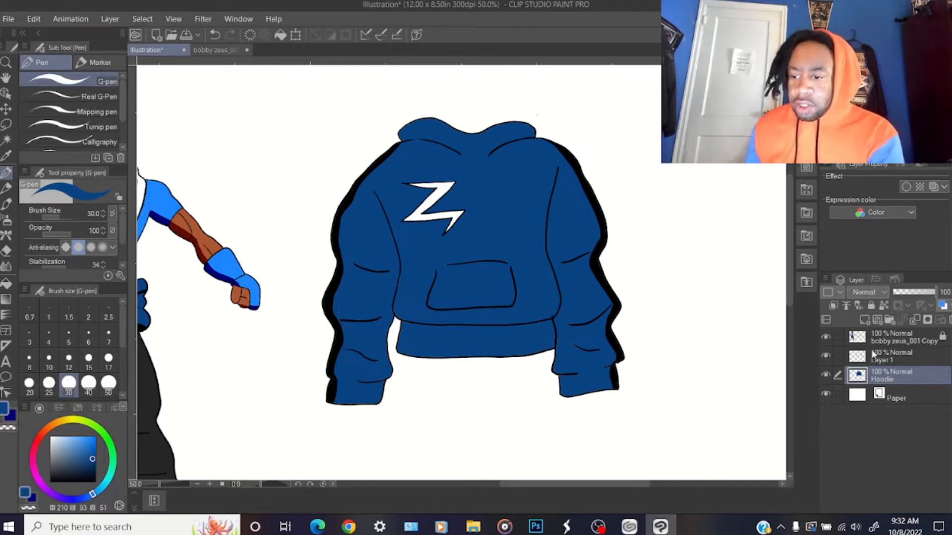
click(872, 306)
click(878, 362)
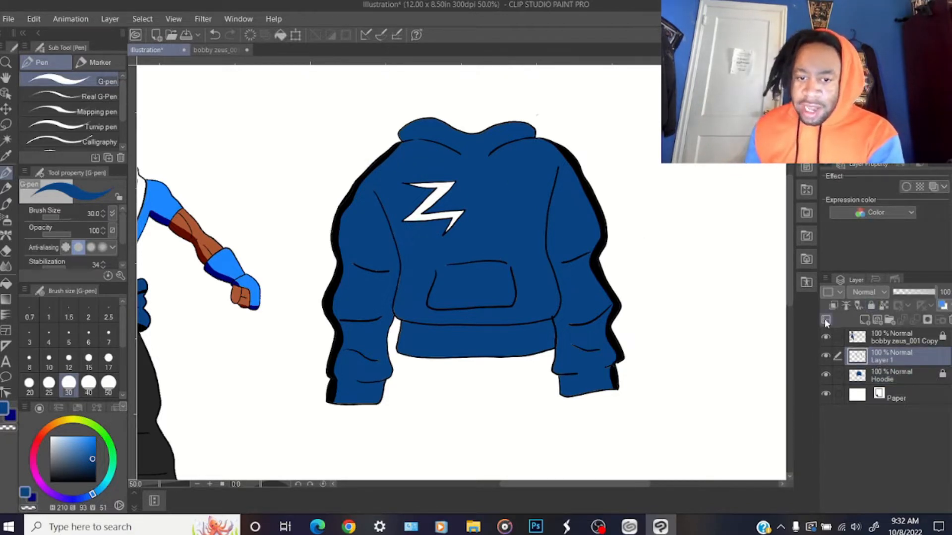
Lock and hide Layer 1 with the first lightning bolt design, and add a new layer above the Hoodie layer
drag(788, 266, 787, 260)
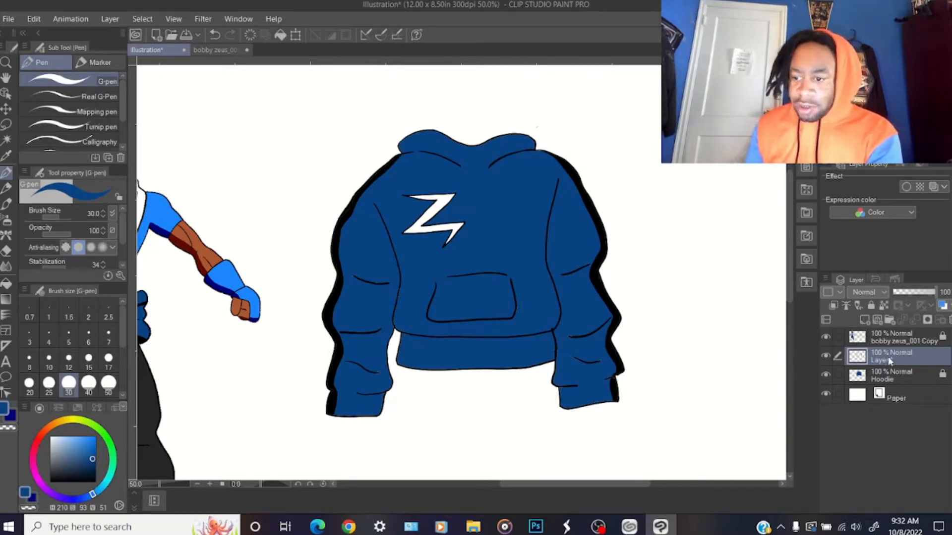
drag(789, 259, 789, 258)
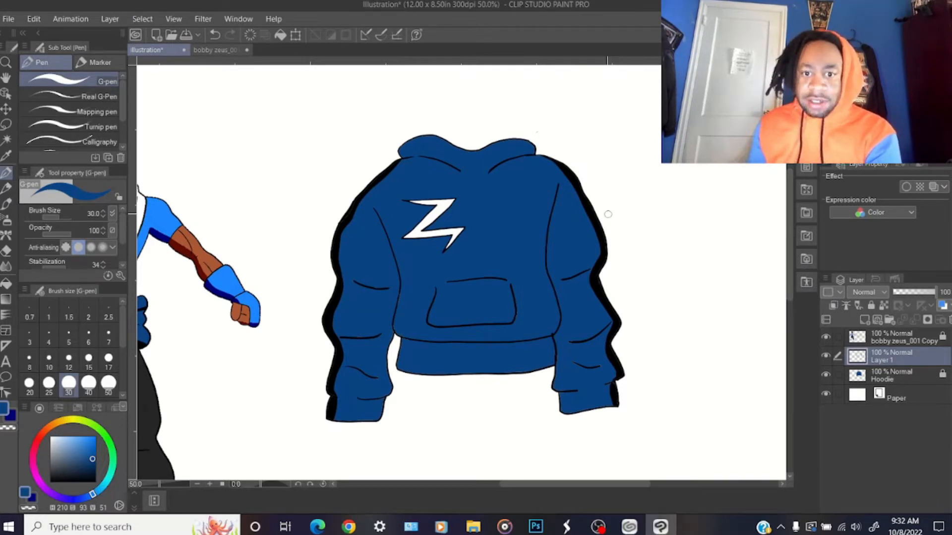
click(6, 140)
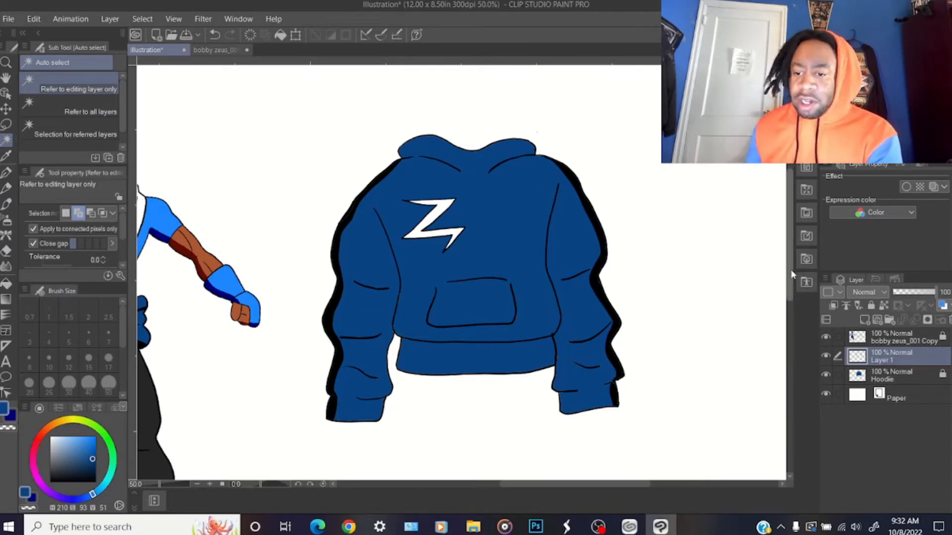
scroll(789, 281, down, 1)
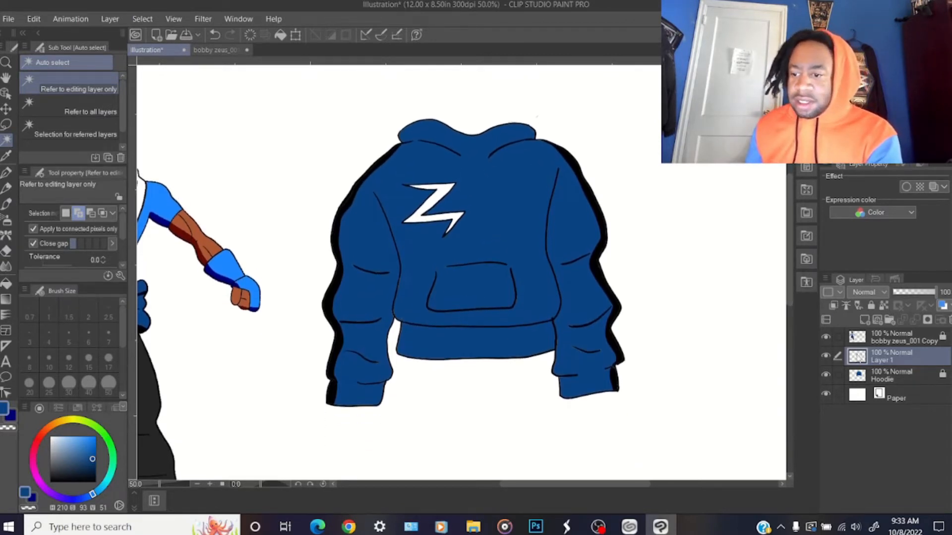
click(871, 307)
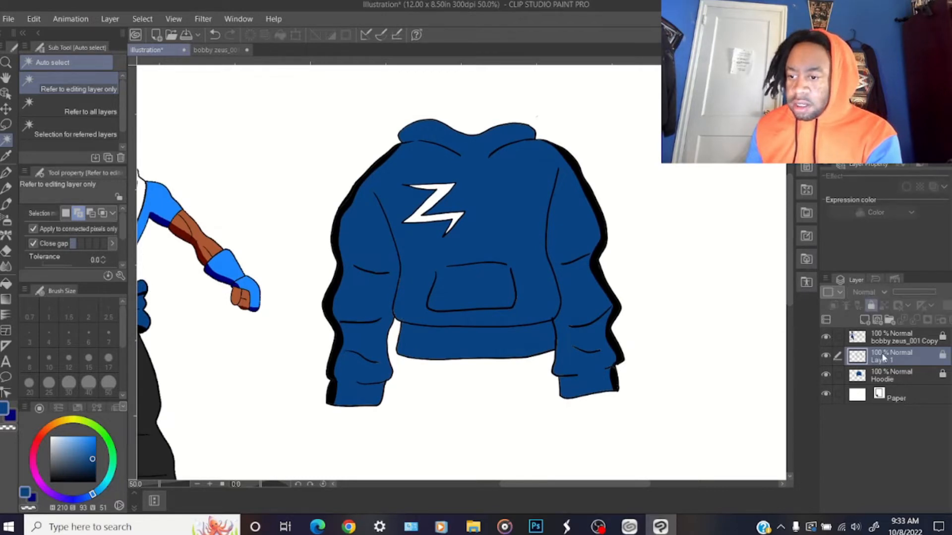
click(826, 357)
Auto-select the dark blue areas of the hoodie on the Hoodie layer, and make Layer 2 the active layer
click(885, 394)
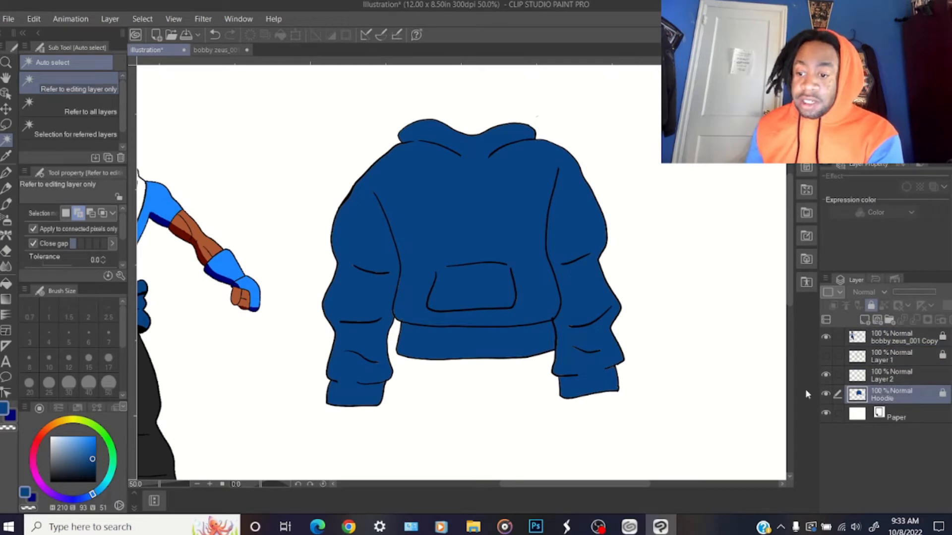
click(474, 217)
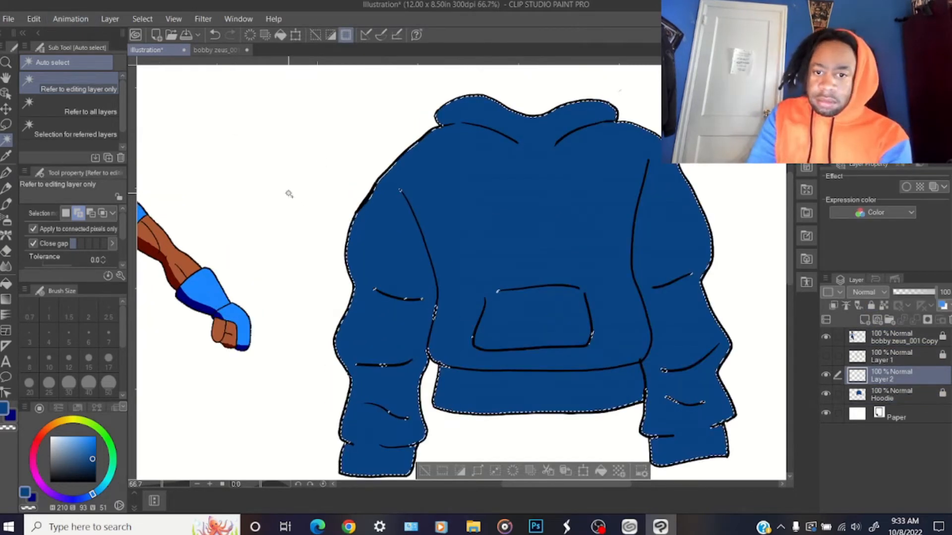
scroll(289, 194, up, 1)
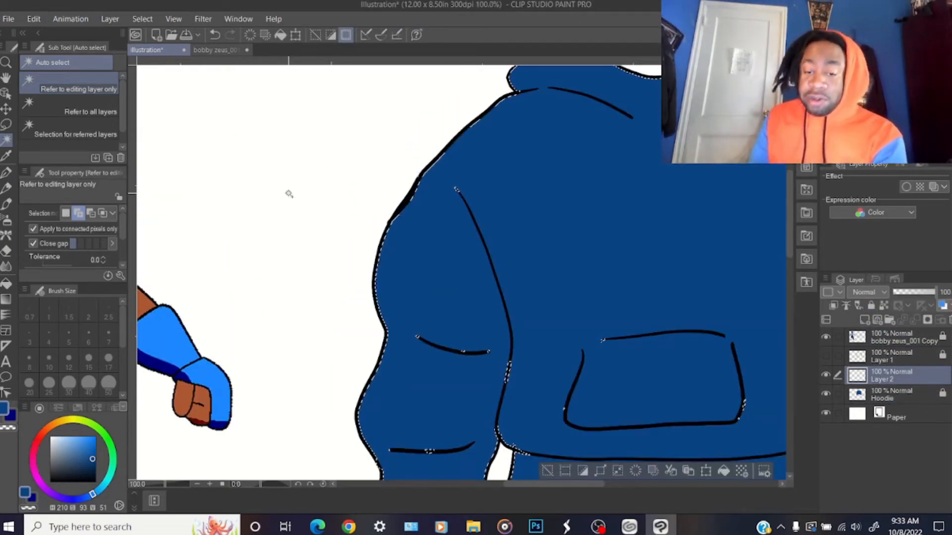
mouse_move(544, 486)
mouse_down()
mouse_move(579, 487)
mouse_move(553, 492)
mouse_up()
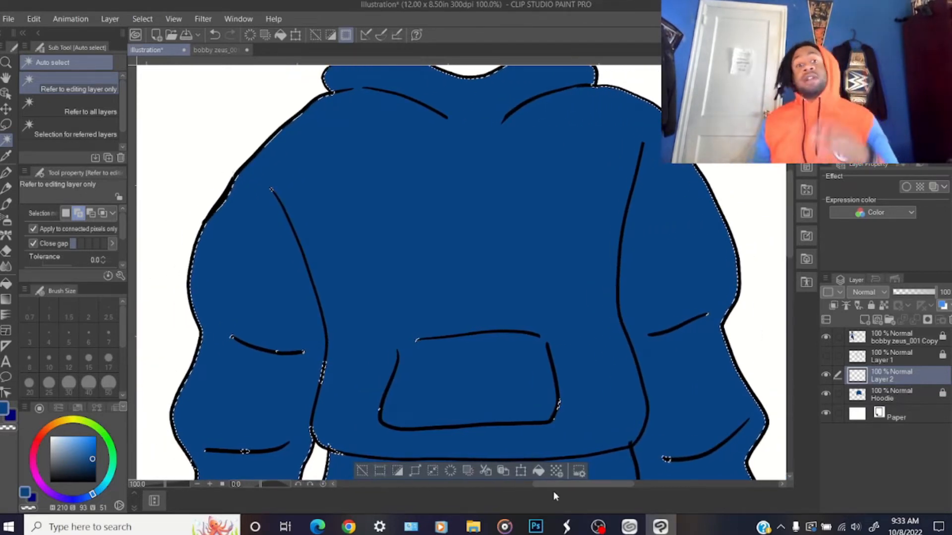
Set the G-pen to brush size 15 with black as the drawing color
click(7, 172)
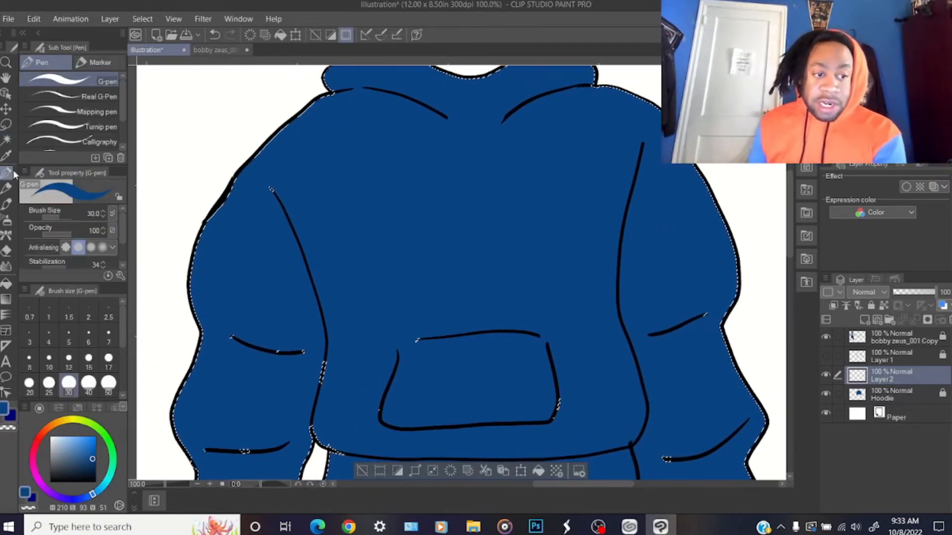
click(88, 358)
click(50, 482)
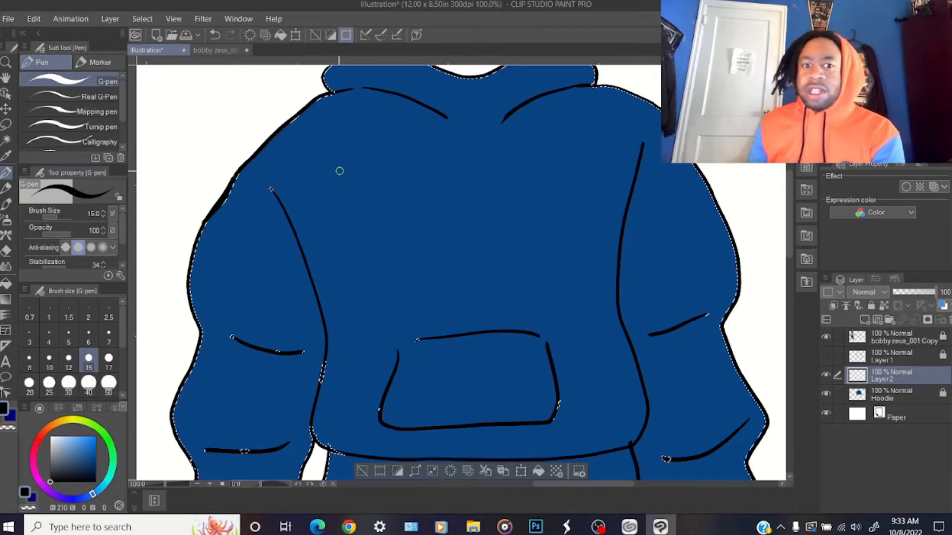
drag(322, 176, 435, 177)
click(34, 18)
click(67, 41)
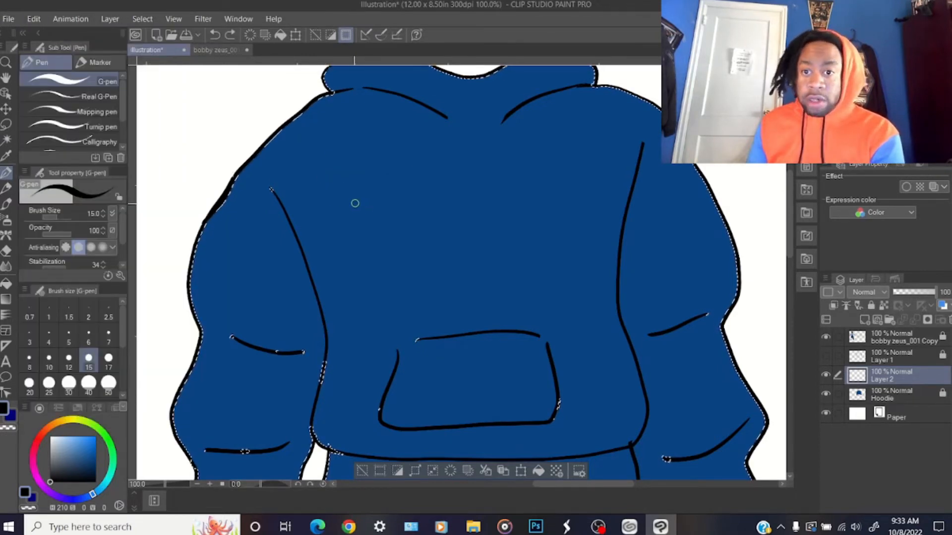
Draw a differently angled white lightning bolt with a black outline on the hoodie's chest on Layer 2, and clear the selection
mouse_move(404, 152)
mouse_down()
mouse_move(455, 177)
mouse_move(393, 177)
mouse_up()
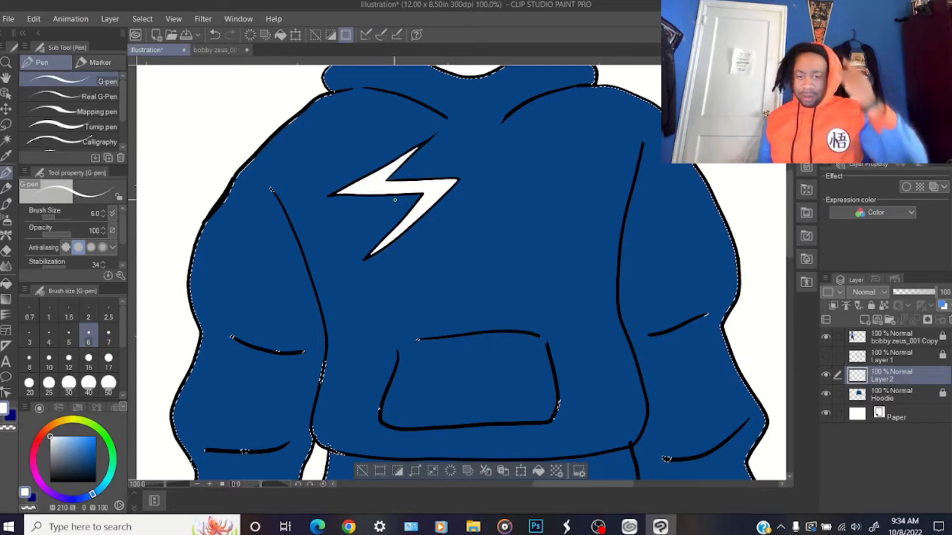
scroll(395, 200, down, 3)
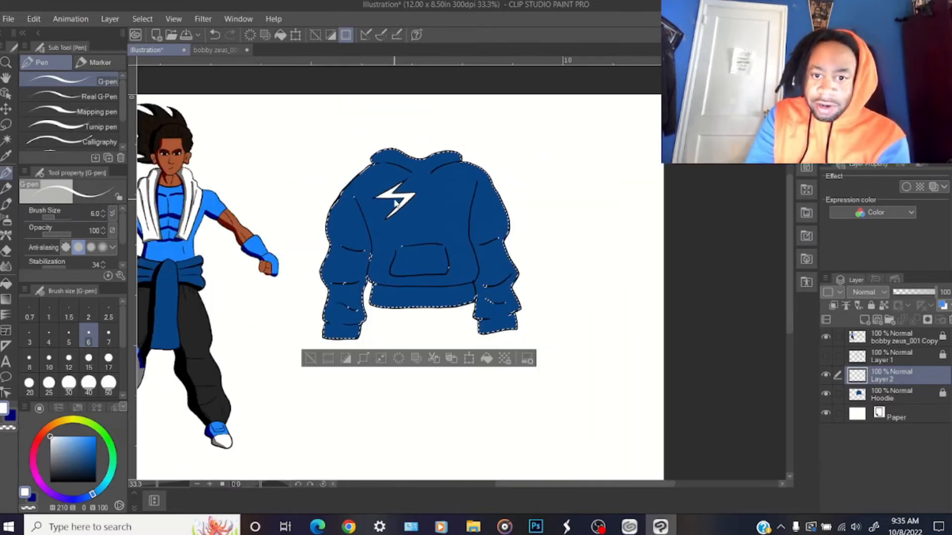
scroll(395, 200, up, 1)
click(142, 19)
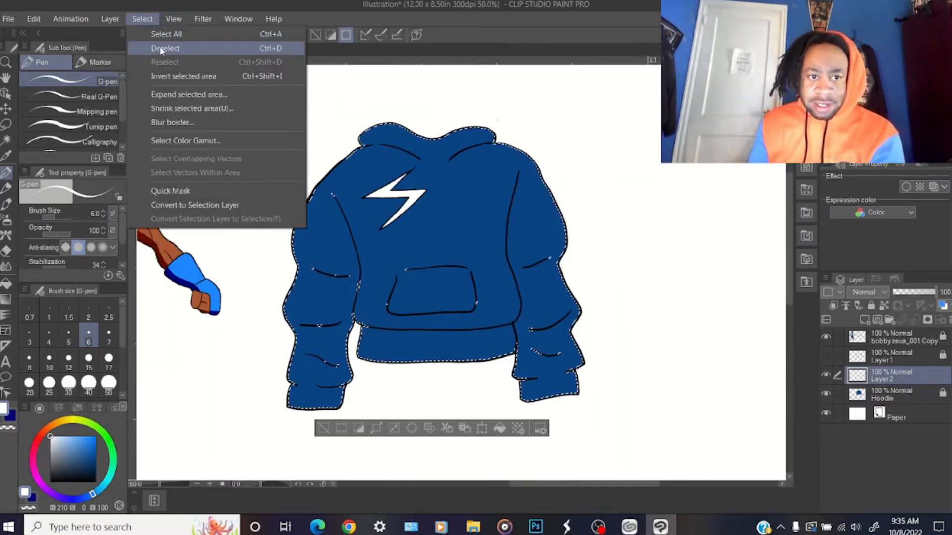
click(159, 47)
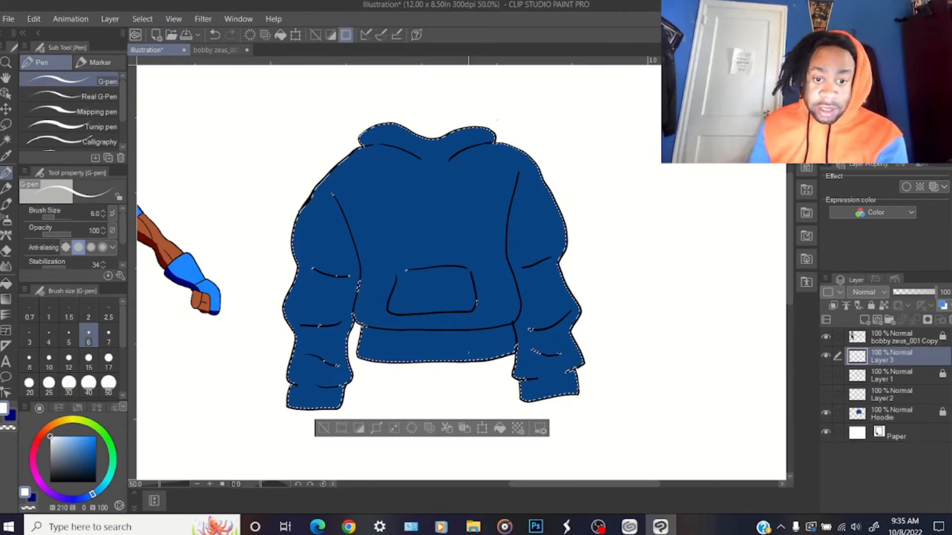
Draw a jagged black line across the hoodie's torso on Layer 3 with the G-pen at size 25, and fill the area below it white
drag(555, 486, 511, 489)
click(49, 383)
click(50, 481)
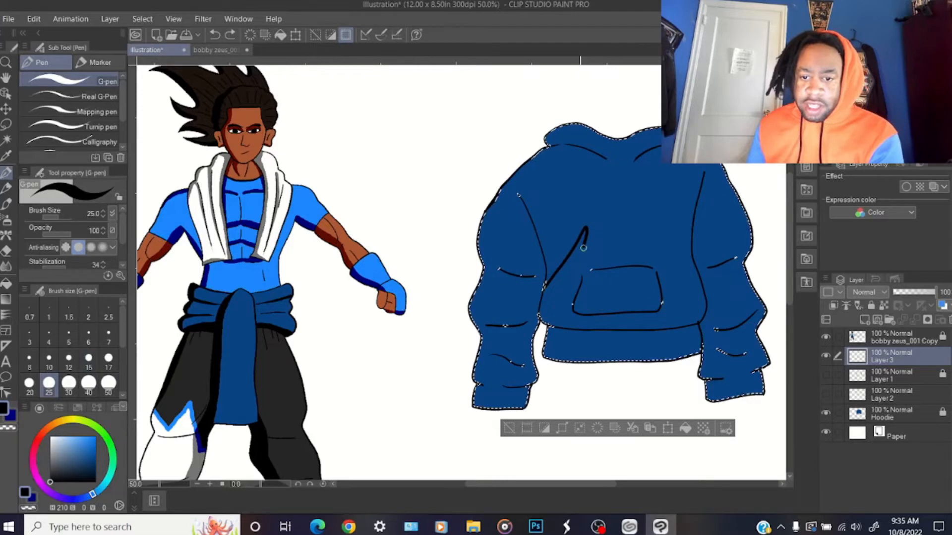
key(ctrl+z)
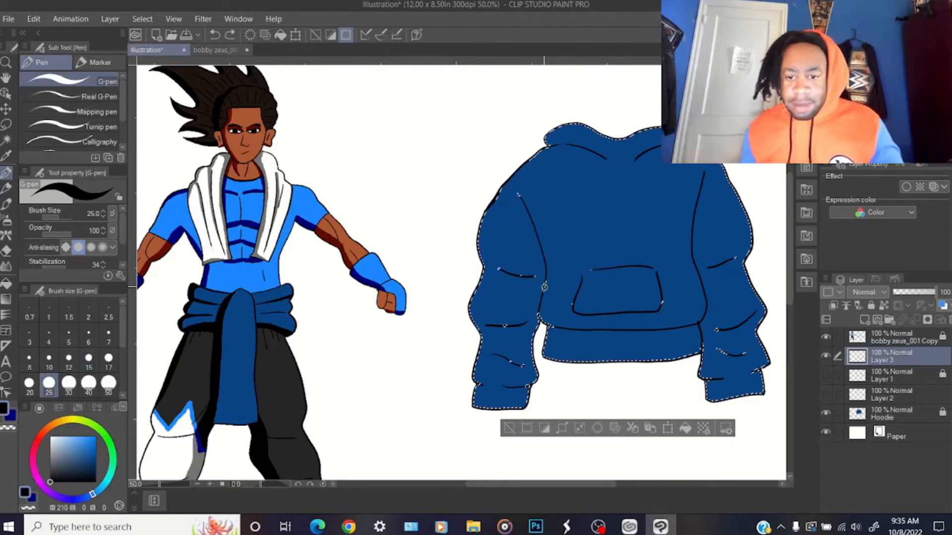
mouse_move(546, 288)
mouse_down()
mouse_move(600, 233)
mouse_move(696, 270)
mouse_up()
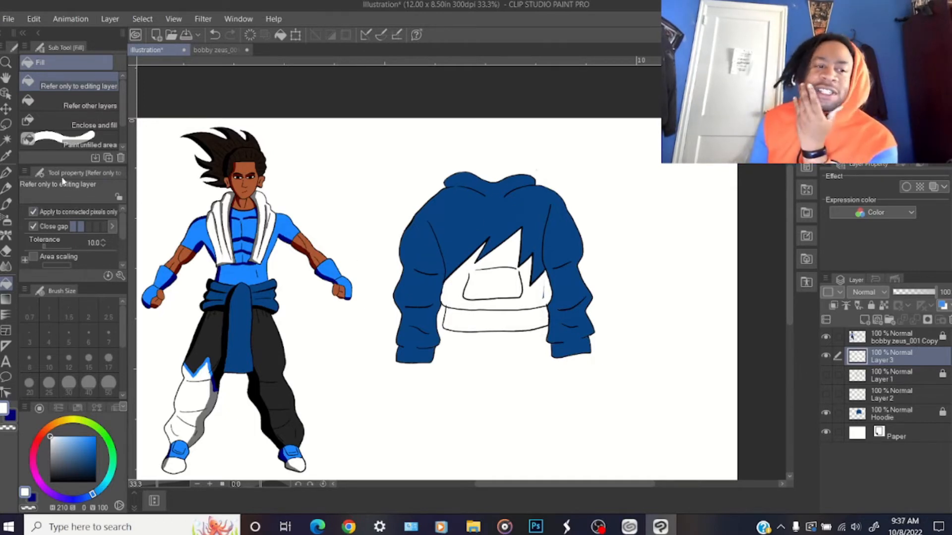
Switch back to the G-pen at size 40 in white, and make Layer 3 the active layer
key(p)
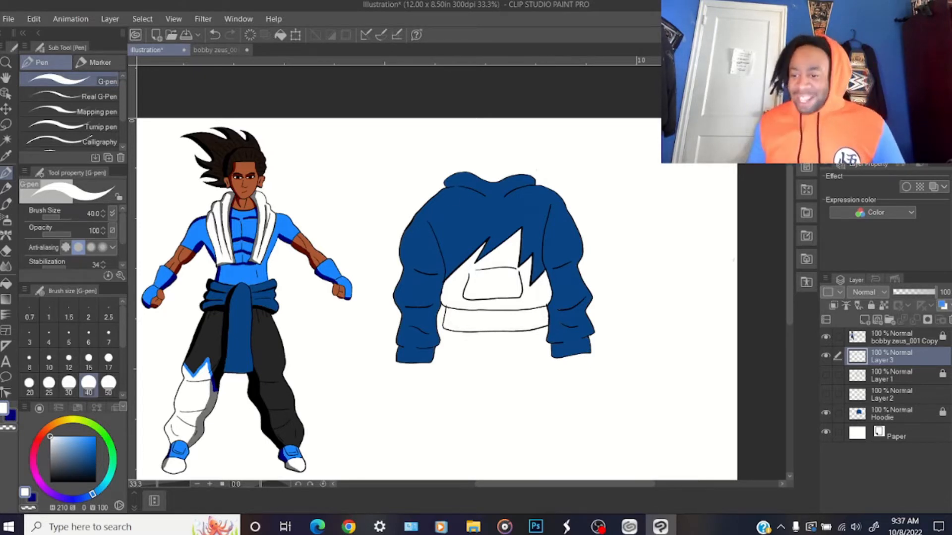
ctrl+click(898, 340)
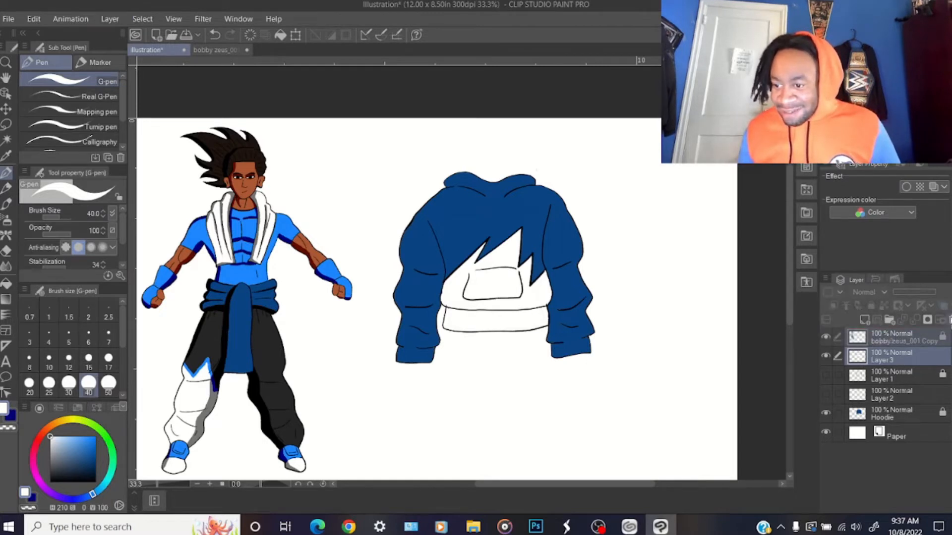
click(904, 358)
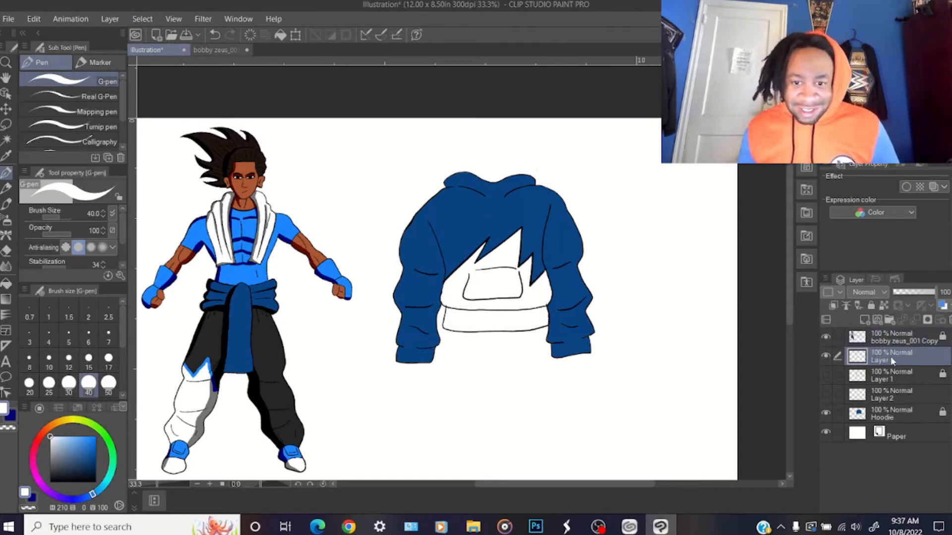
scroll(788, 304, down, 3)
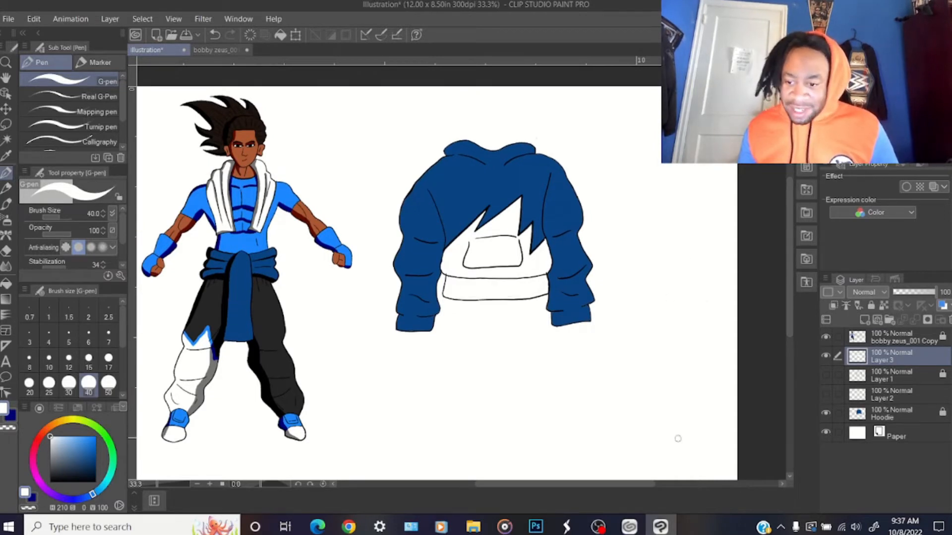
scroll(633, 484, left, 3)
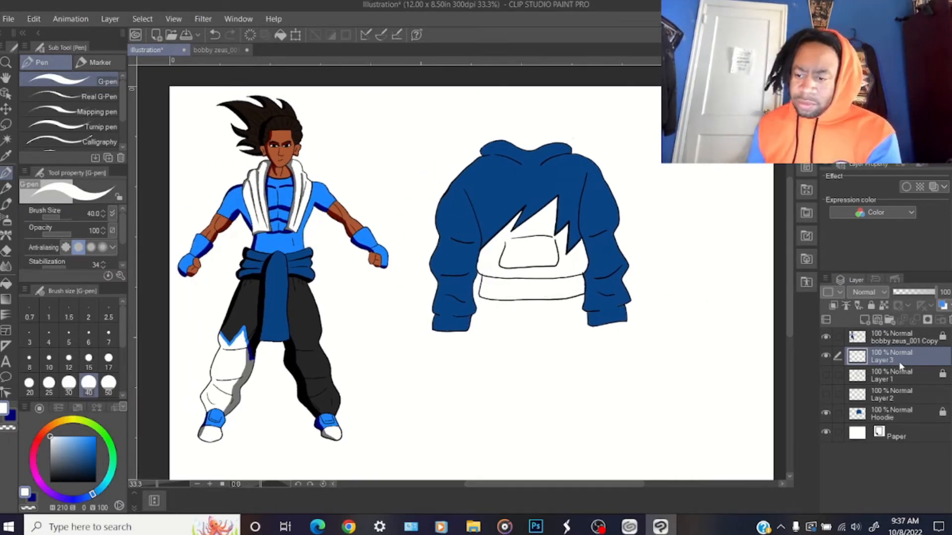
Delete the jagged white torso layer (Layer 3)
drag(940, 337, 949, 321)
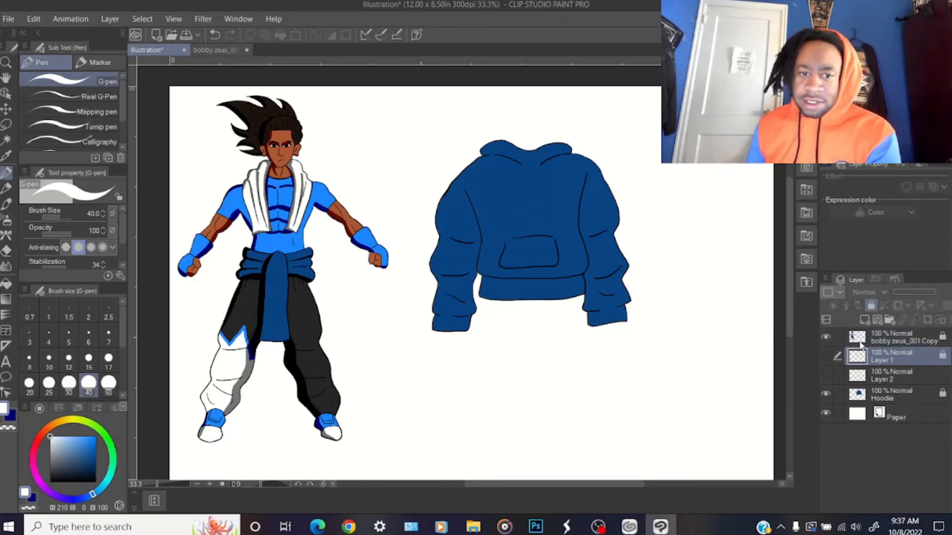
Open page 002 from the manga uploads folder ch 001, examine the seated character's hoodie from behind, and close the page
click(8, 18)
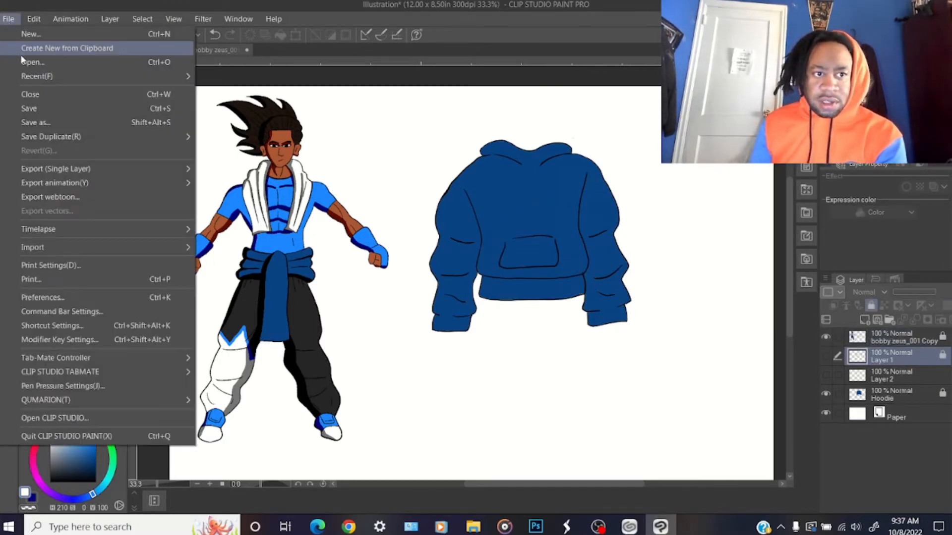
click(34, 42)
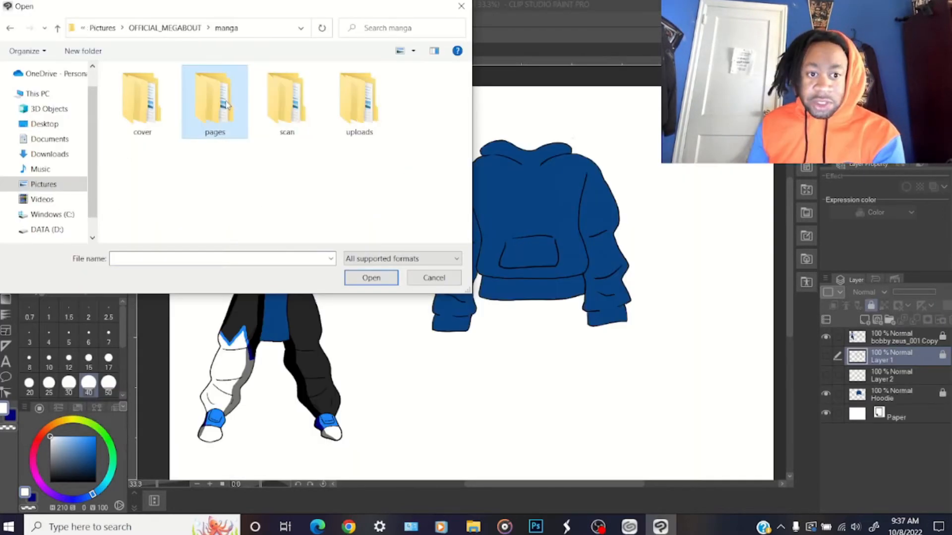
double_click(347, 119)
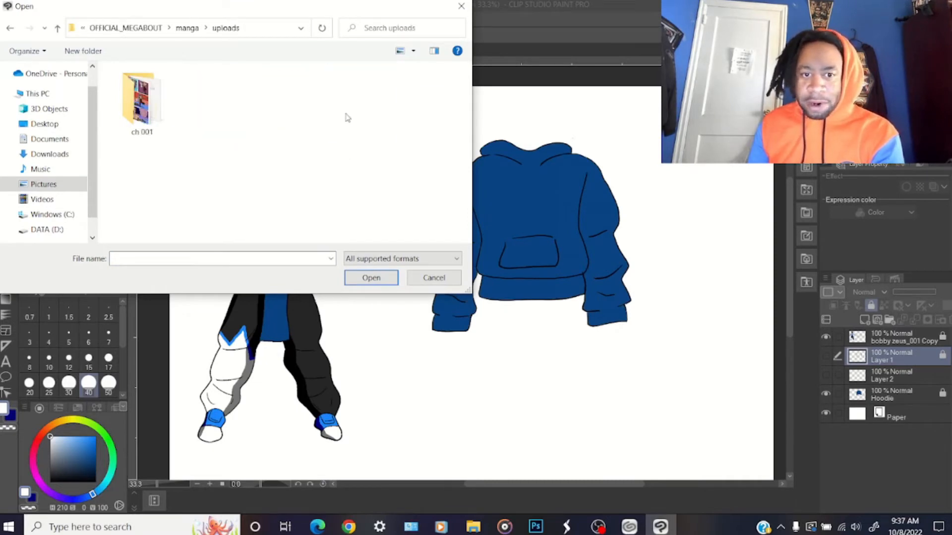
double_click(149, 99)
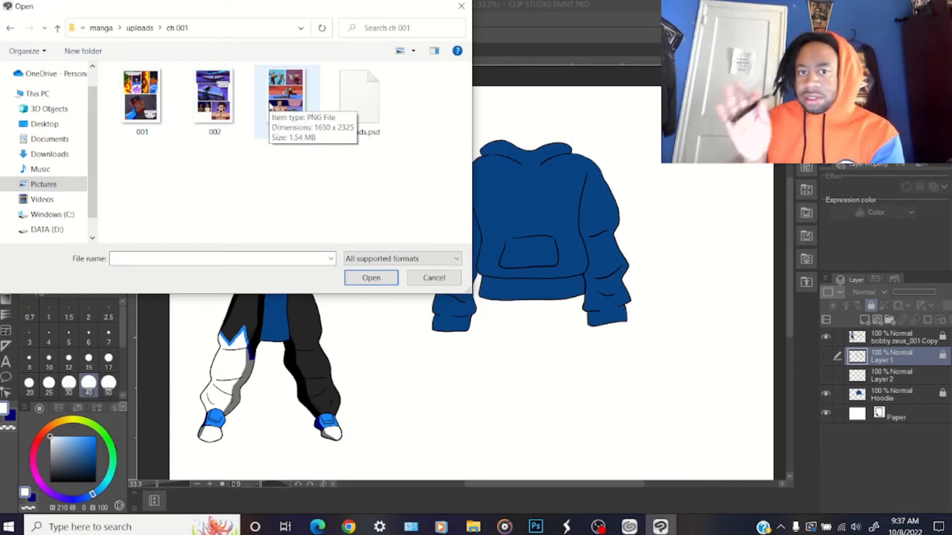
double_click(214, 102)
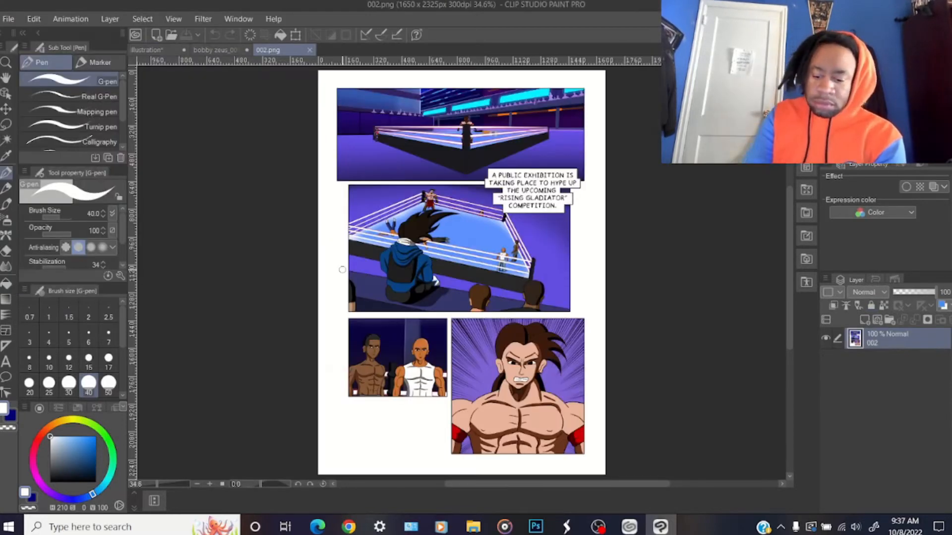
scroll(342, 270, up, 8)
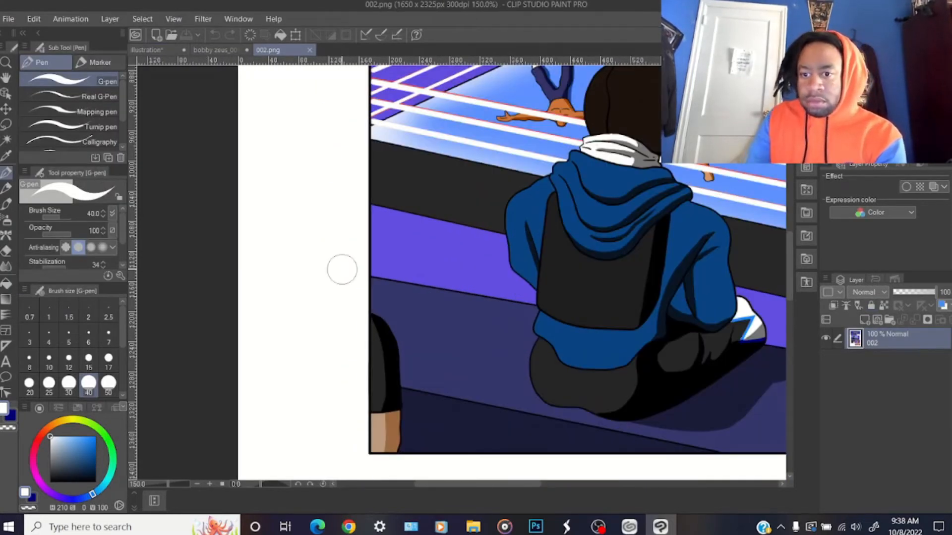
drag(497, 484, 505, 486)
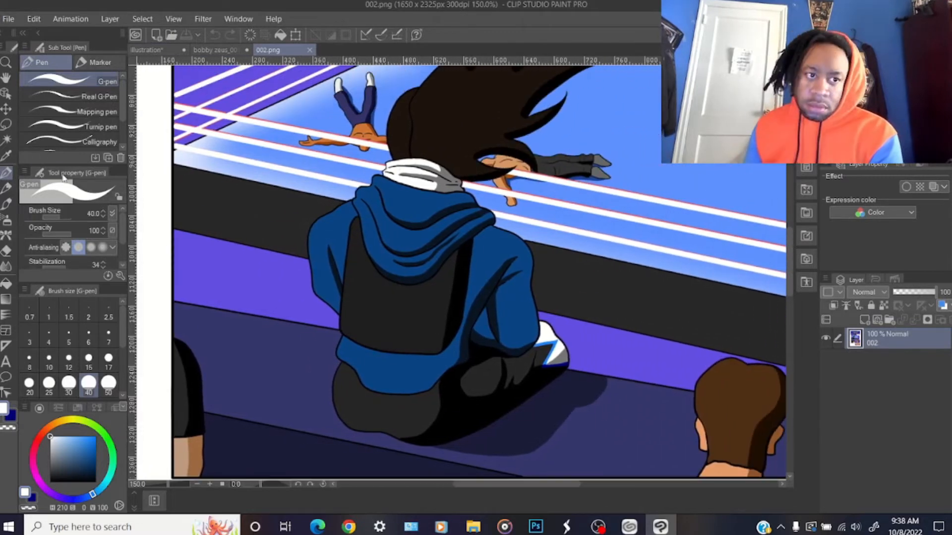
click(310, 51)
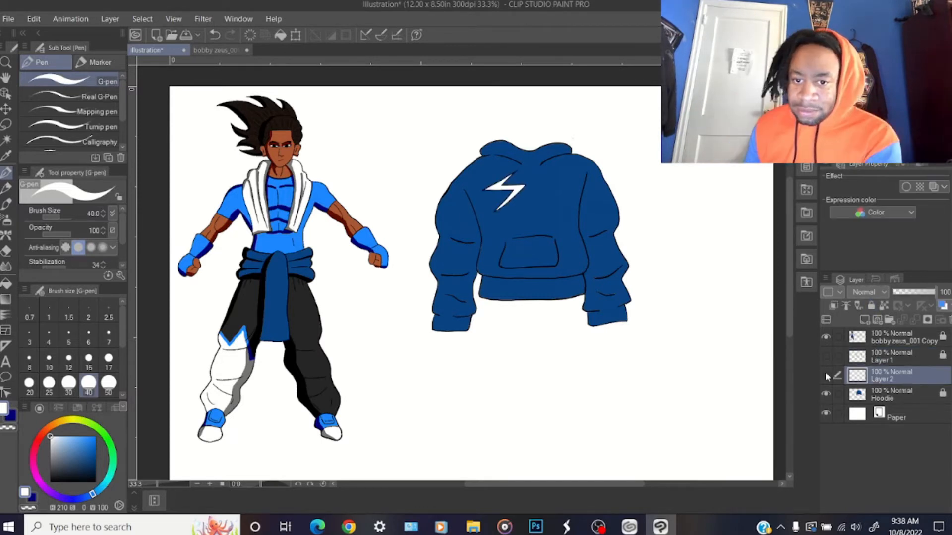
Compare the hoodie designs on Layer 1 and Layer 2 by showing each in turn, leaving both hidden
click(825, 373)
click(826, 357)
click(826, 373)
click(826, 357)
click(827, 373)
click(826, 357)
Add a new layer above Layer 1 and draw a white circle with a thick black outline on the hoodie's chest
click(857, 357)
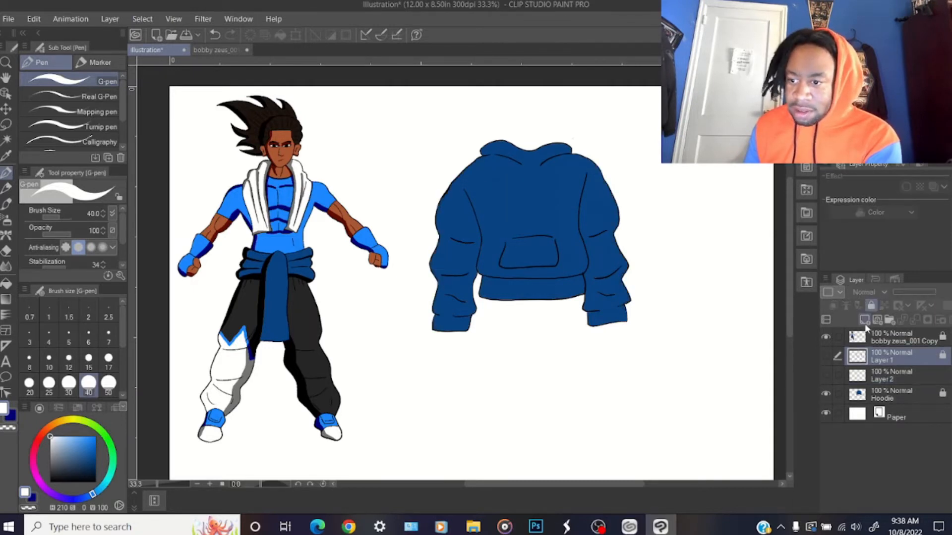
click(867, 320)
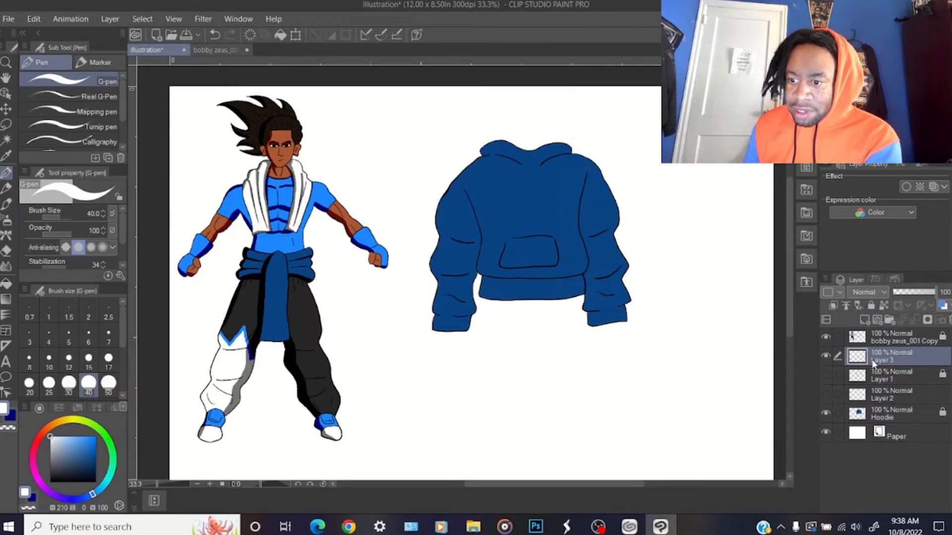
scroll(454, 270, up, 3)
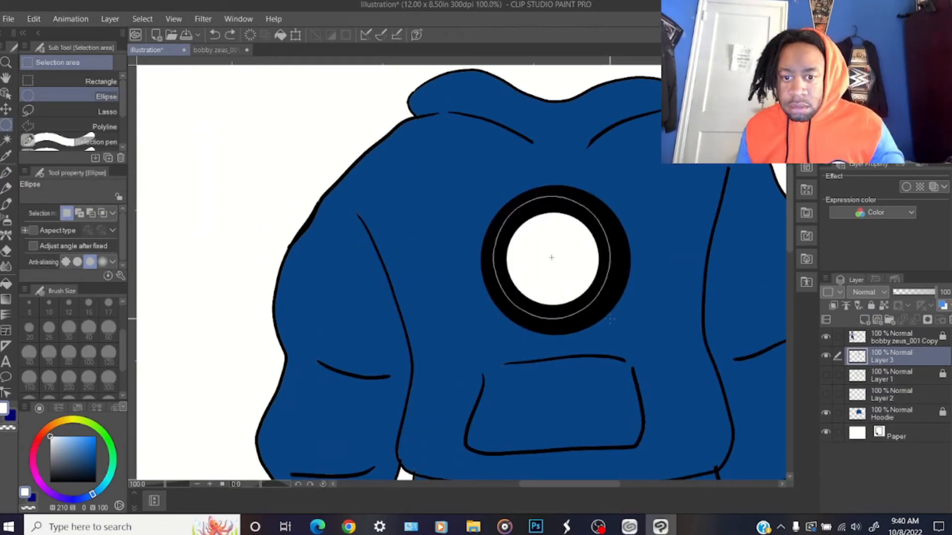
drag(610, 322, 619, 324)
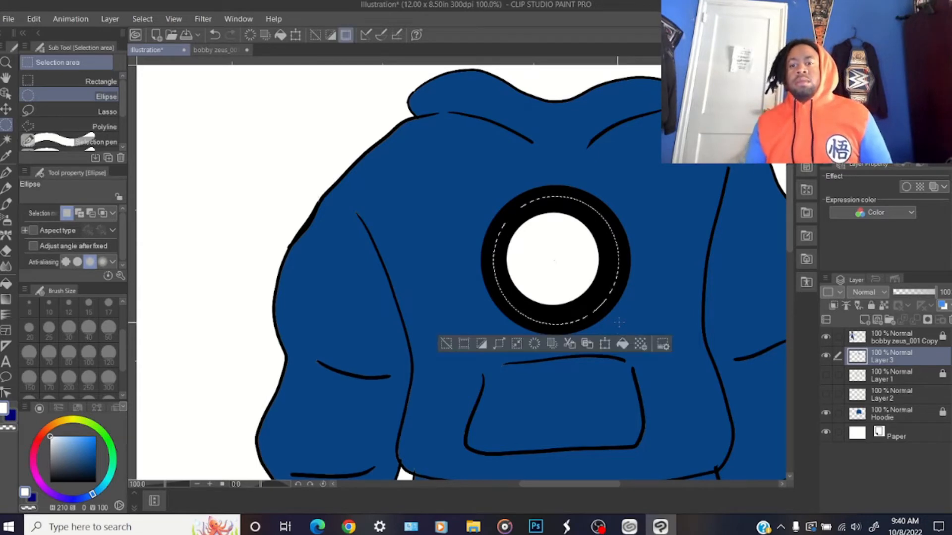
click(6, 283)
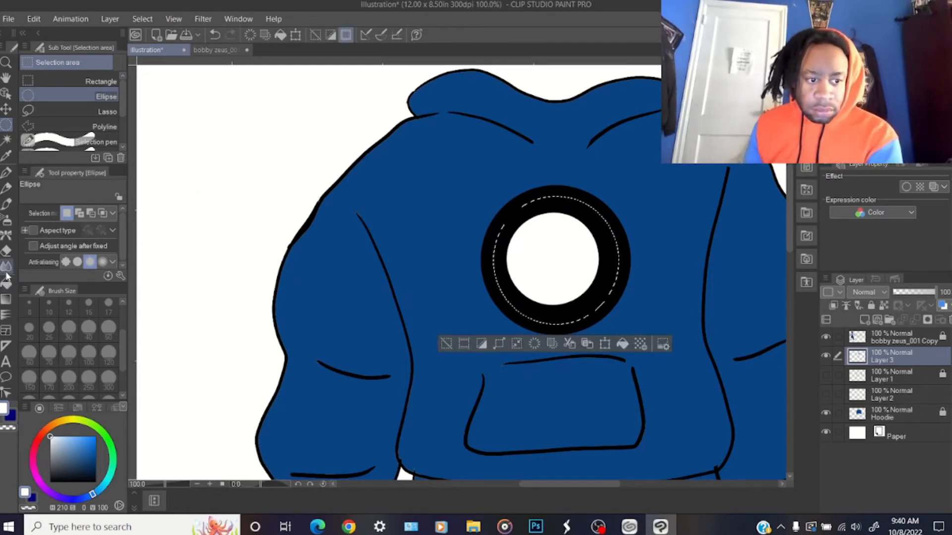
click(571, 205)
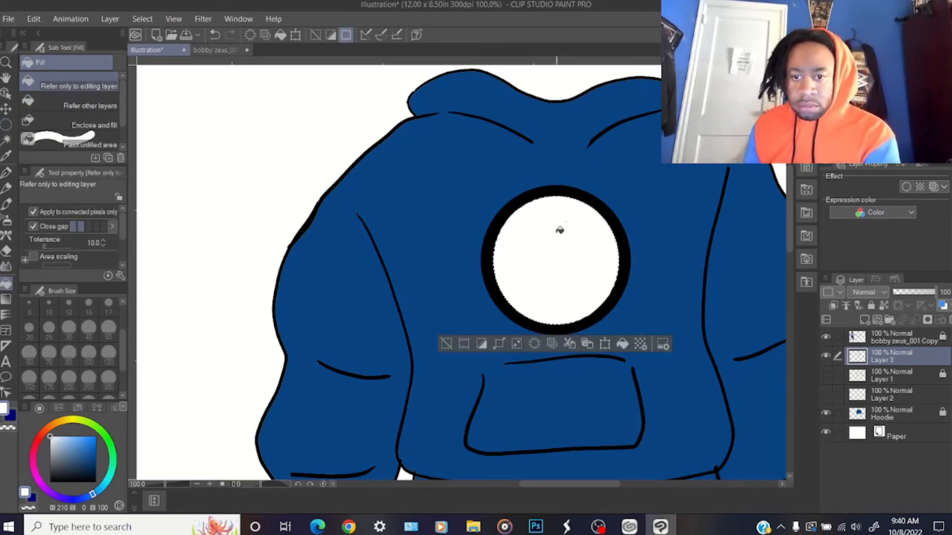
Open thunderdojo_001_night.png to look at its lightning bolt shapes, and return to the hoodie illustration
key(ctrl+o)
double_click(415, 191)
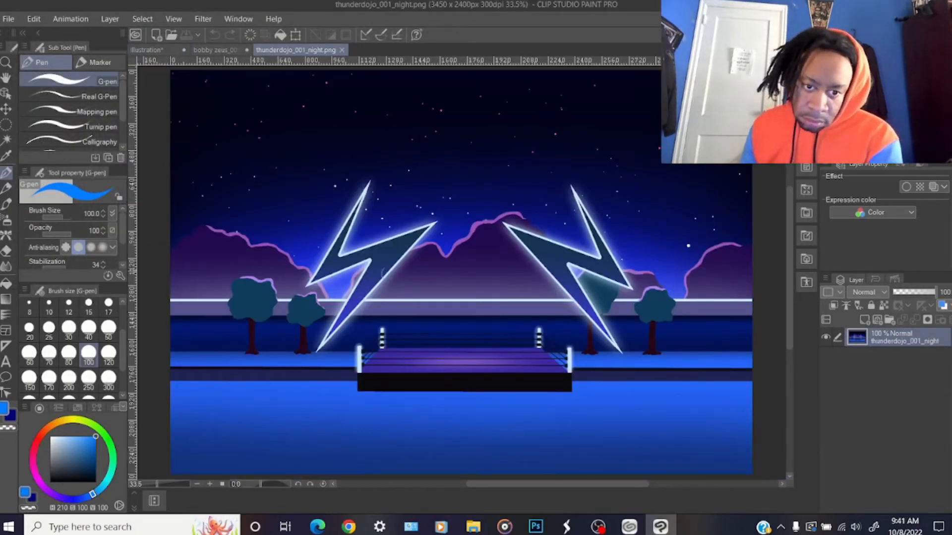
click(146, 50)
Draw the outlined letters B and Z in black, B above Z, inside the white chest circle with the G-pen
mouse_move(595, 204)
mouse_down()
mouse_move(532, 275)
mouse_move(595, 259)
mouse_up()
key(ctrl+z)
drag(501, 221, 515, 277)
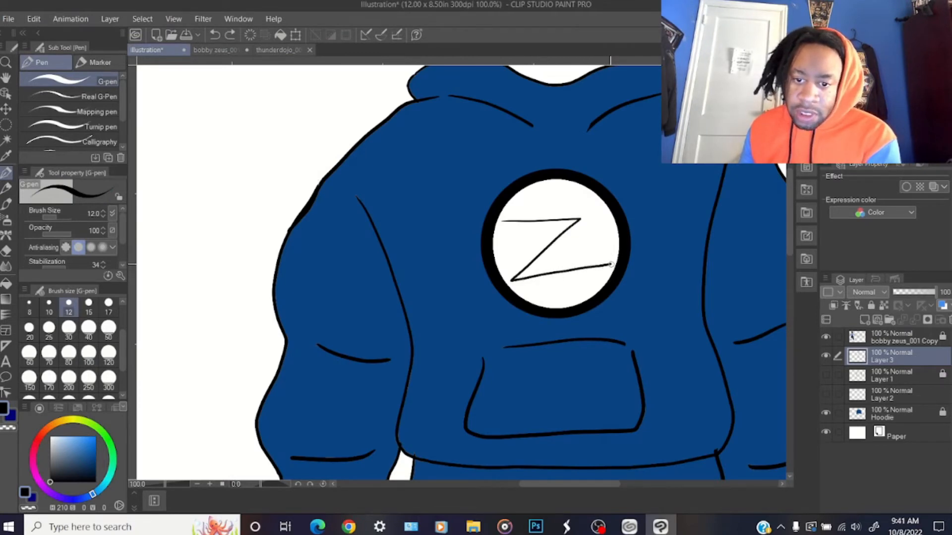
drag(577, 242, 604, 207)
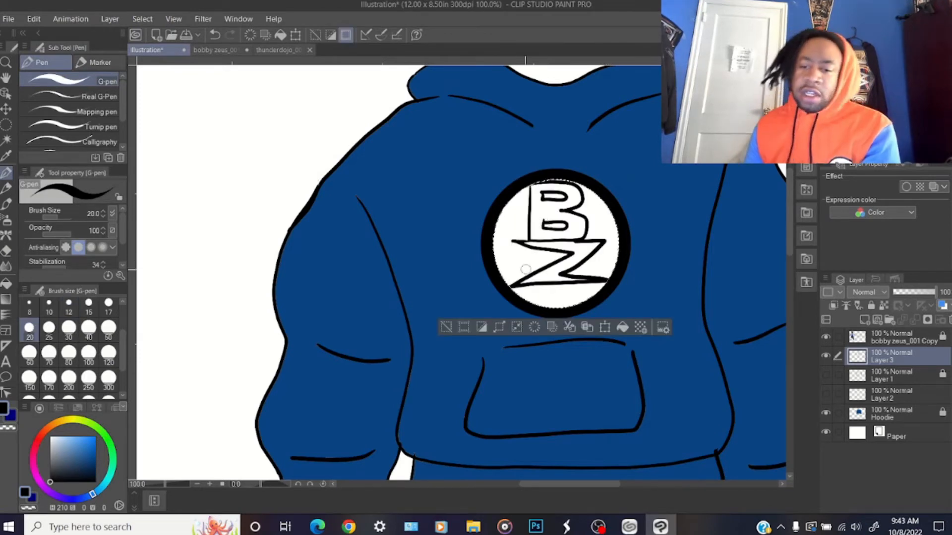
Fill the letters B and Z in the chest circle with bright blue, and clear the selection
click(6, 284)
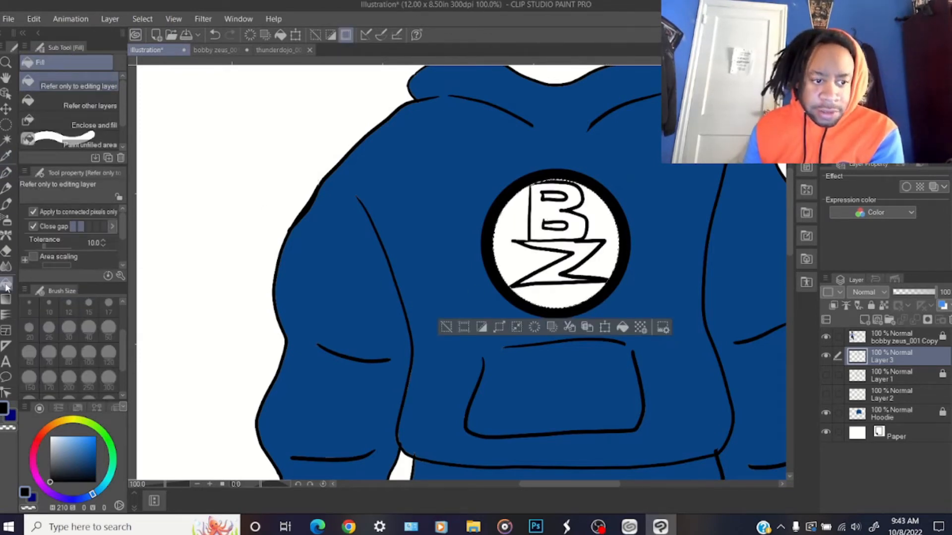
click(6, 172)
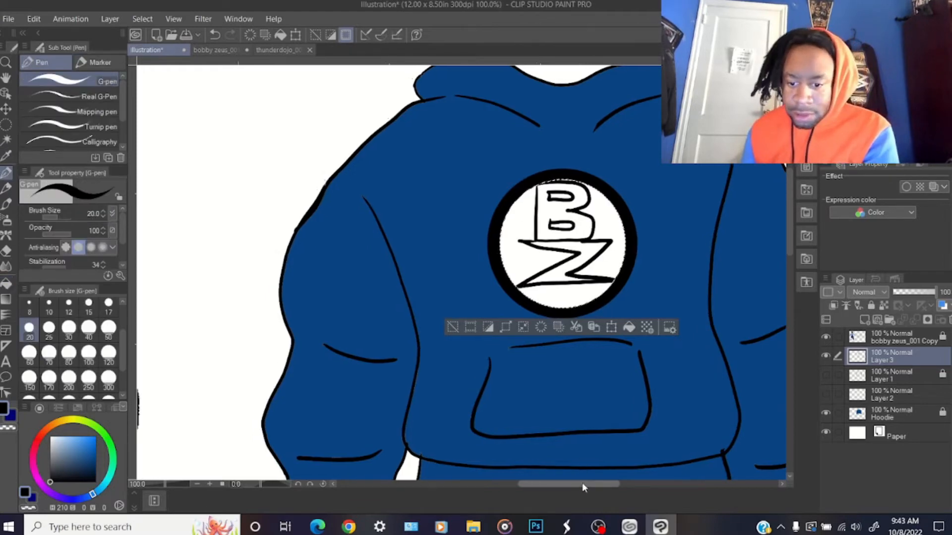
drag(584, 489, 659, 488)
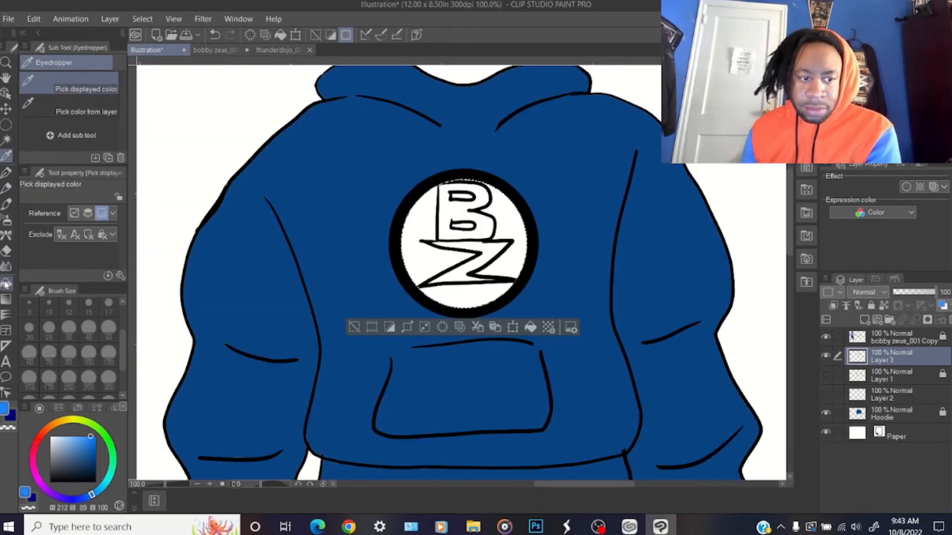
click(6, 283)
click(452, 205)
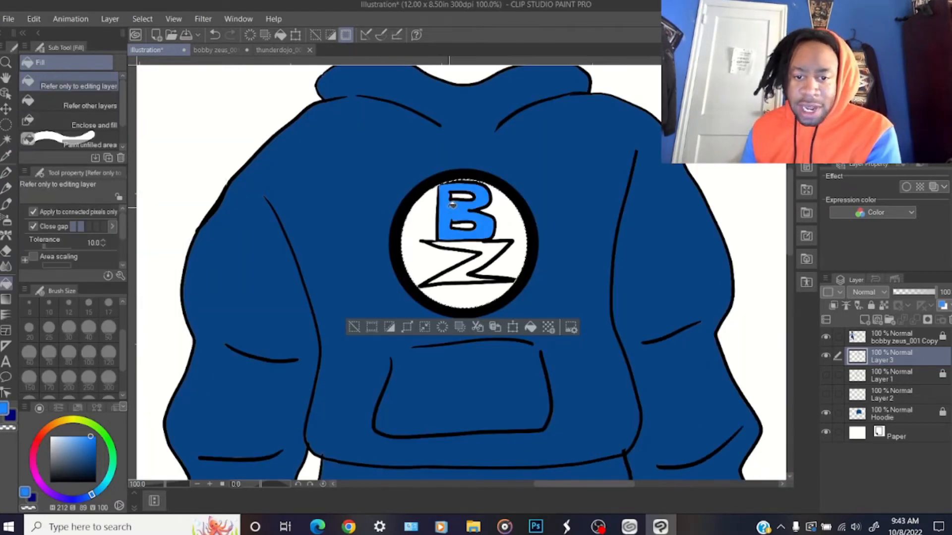
click(479, 253)
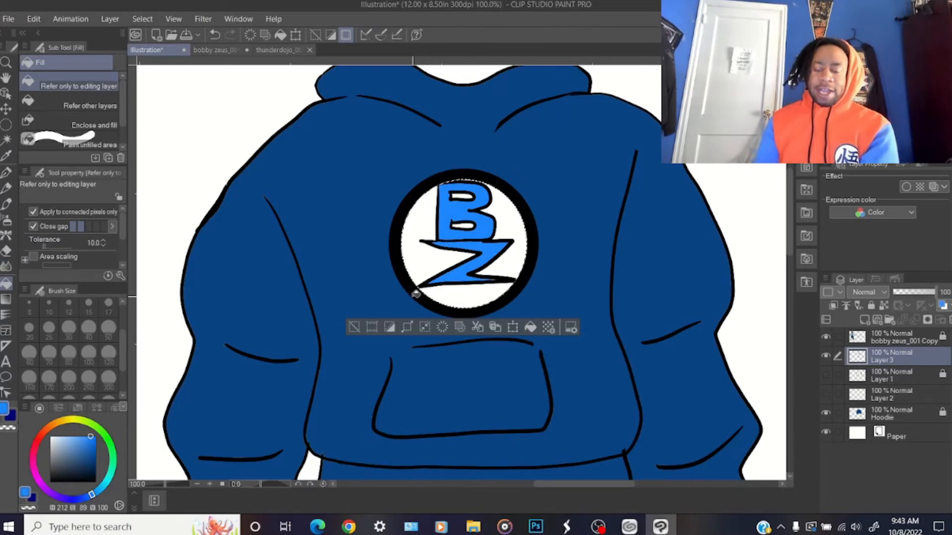
scroll(415, 294, down, 5)
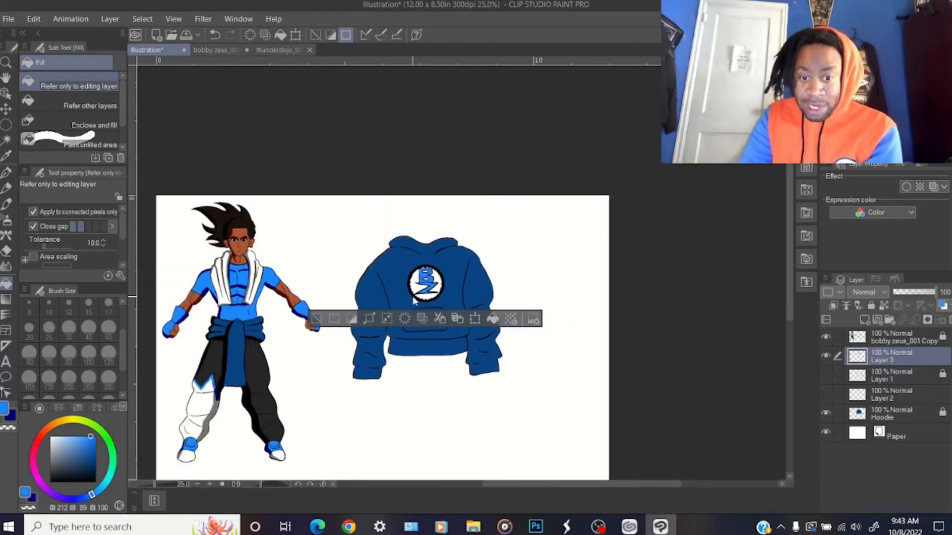
scroll(415, 299, up, 1)
scroll(414, 300, up, 1)
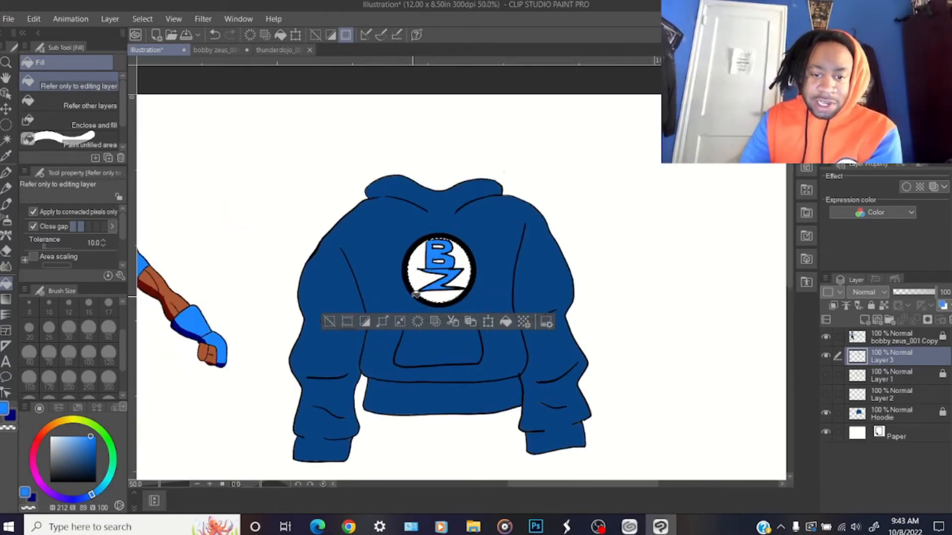
click(143, 19)
click(159, 50)
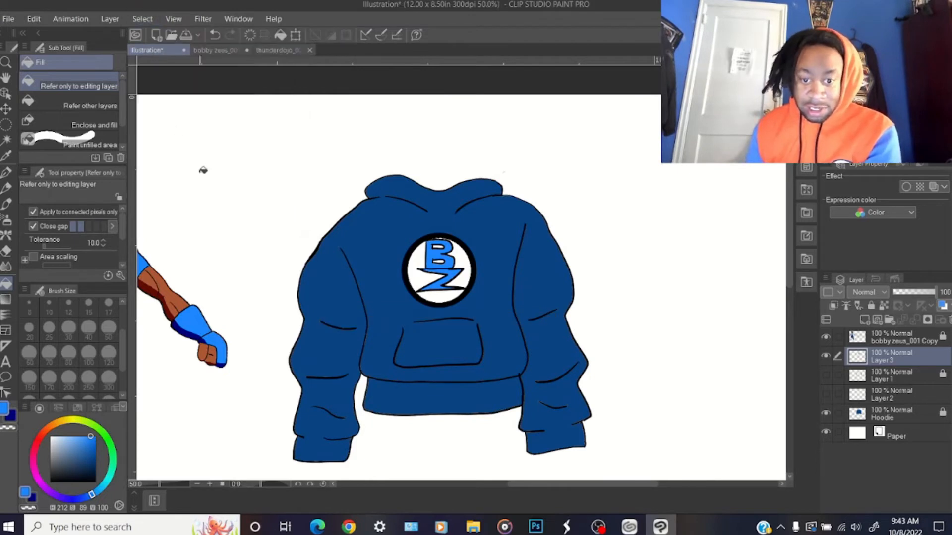
Replace the lightning bolt layer with a new empty raster layer inside Folder 1
drag(533, 487, 488, 494)
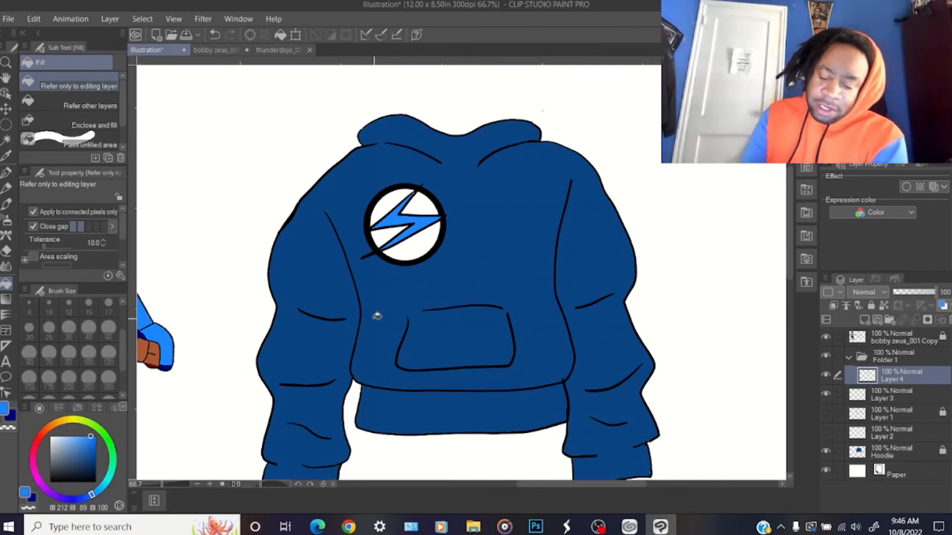
scroll(374, 319, down, 3)
scroll(374, 319, up, 2)
scroll(374, 319, down, 2)
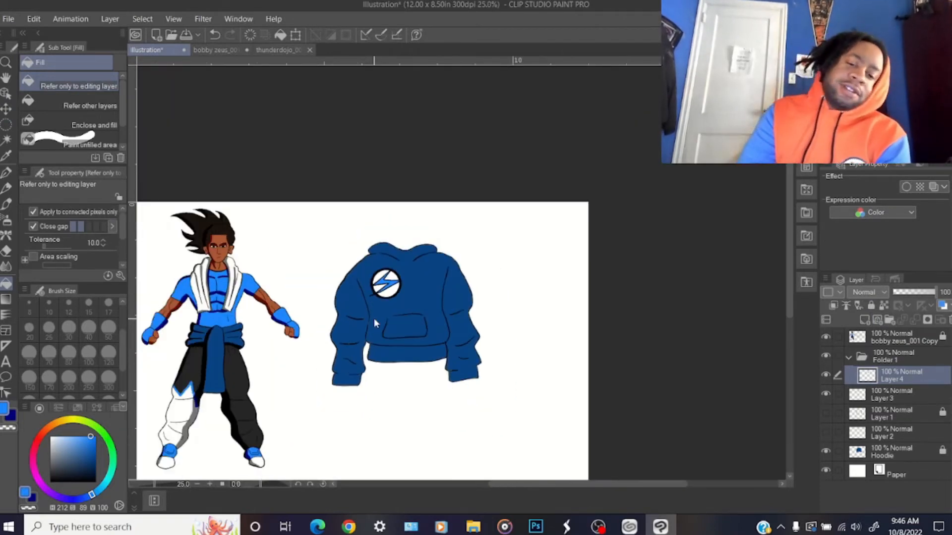
scroll(374, 319, up, 3)
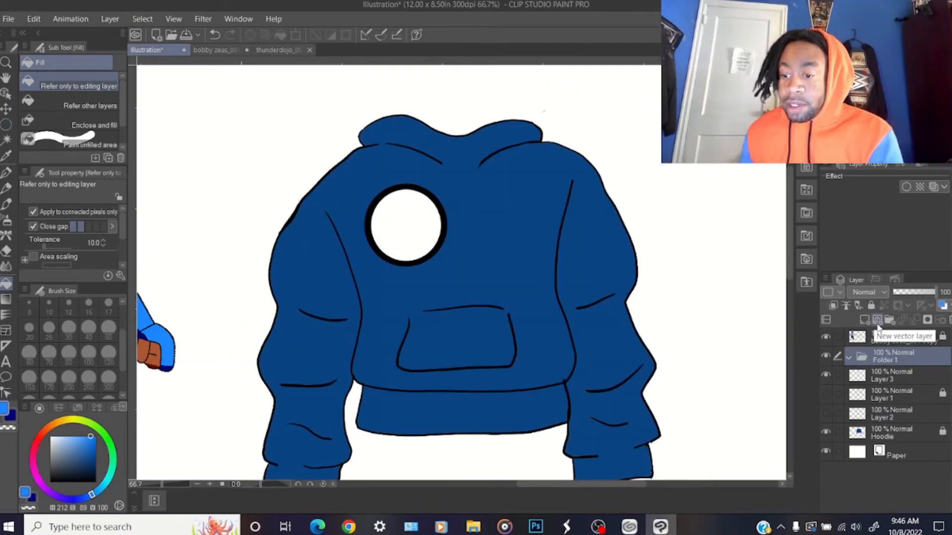
click(864, 320)
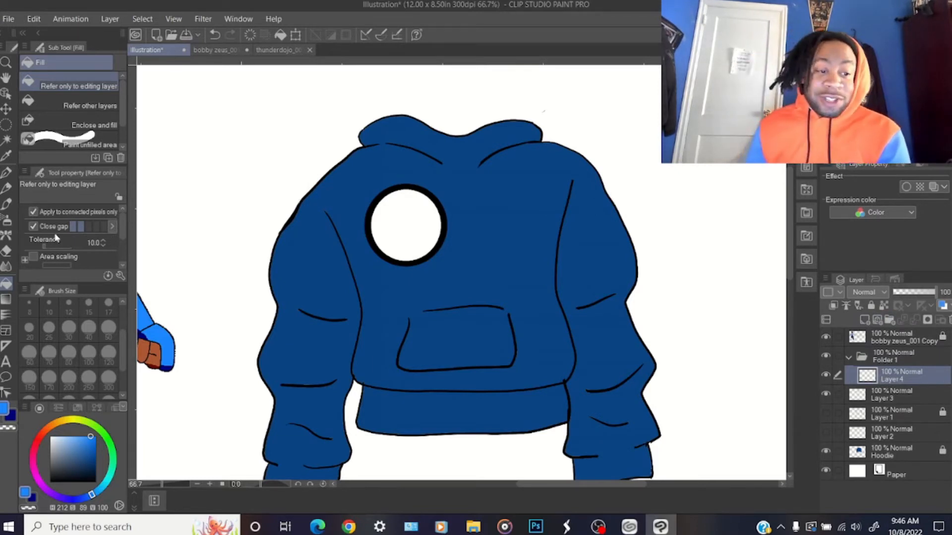
Set the G-pen to black at brush size 25, and delete Folder 1 together with its layer
click(6, 173)
drag(74, 441, 18, 503)
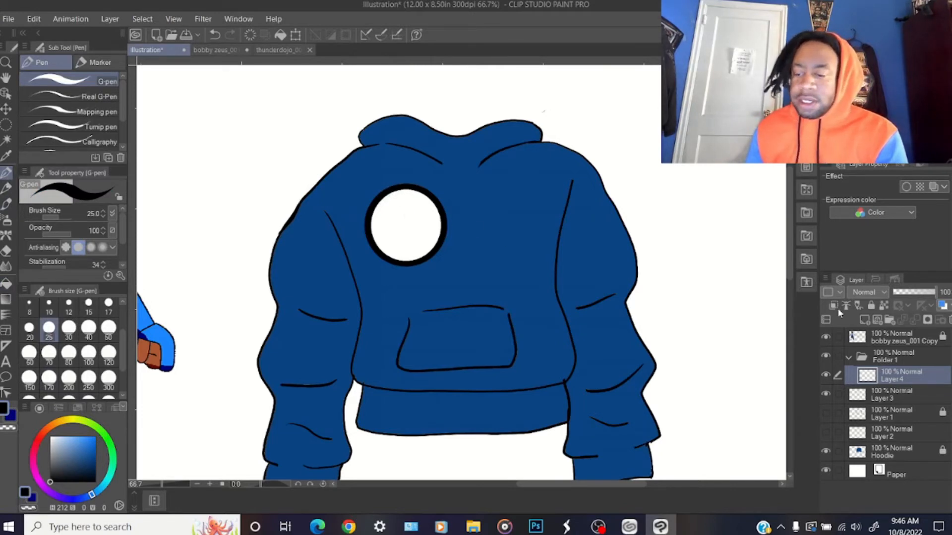
click(893, 338)
click(891, 357)
click(950, 321)
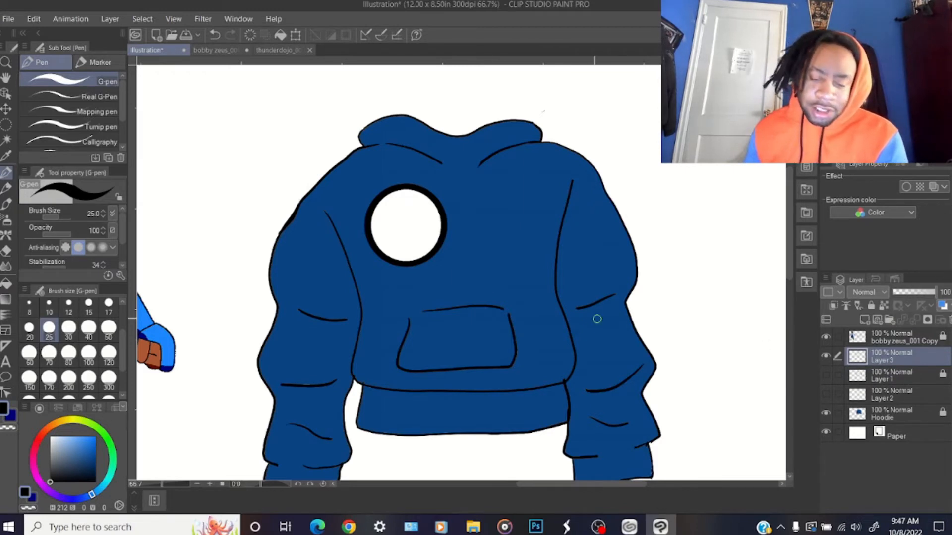
scroll(398, 238, up, 4)
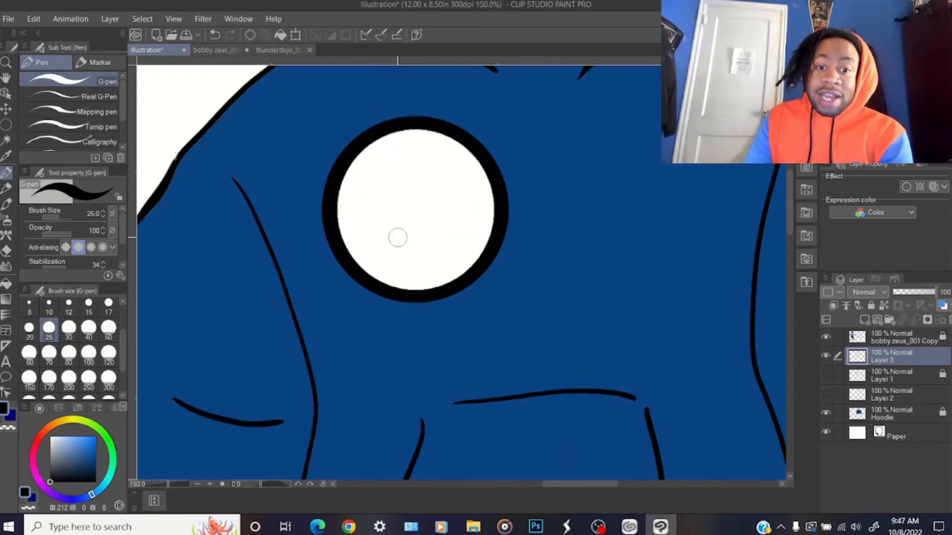
drag(379, 131, 377, 173)
click(34, 18)
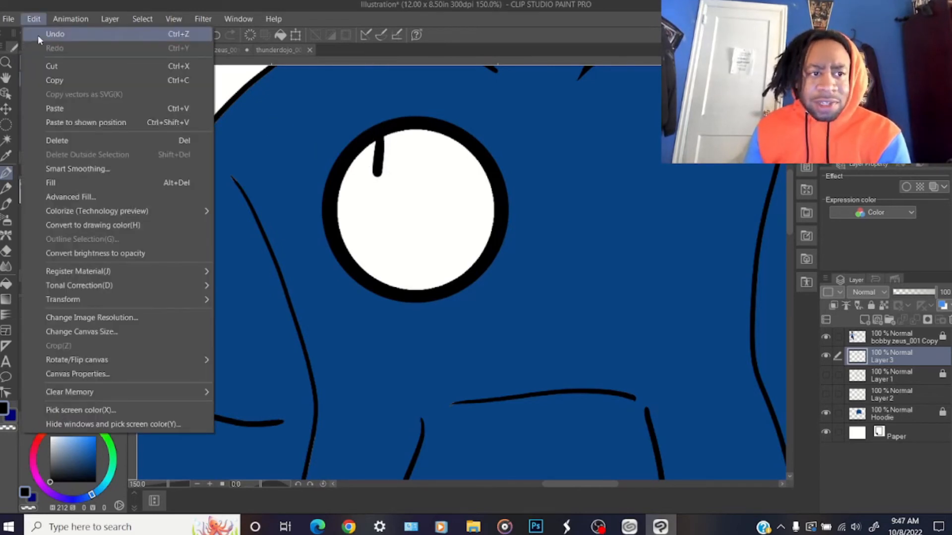
click(38, 34)
Draw the outlined letters B and Z in black with the G-pen at brush size 12 inside the white chest circle
click(68, 306)
mouse_move(379, 137)
mouse_down()
mouse_move(379, 190)
mouse_move(419, 205)
mouse_up()
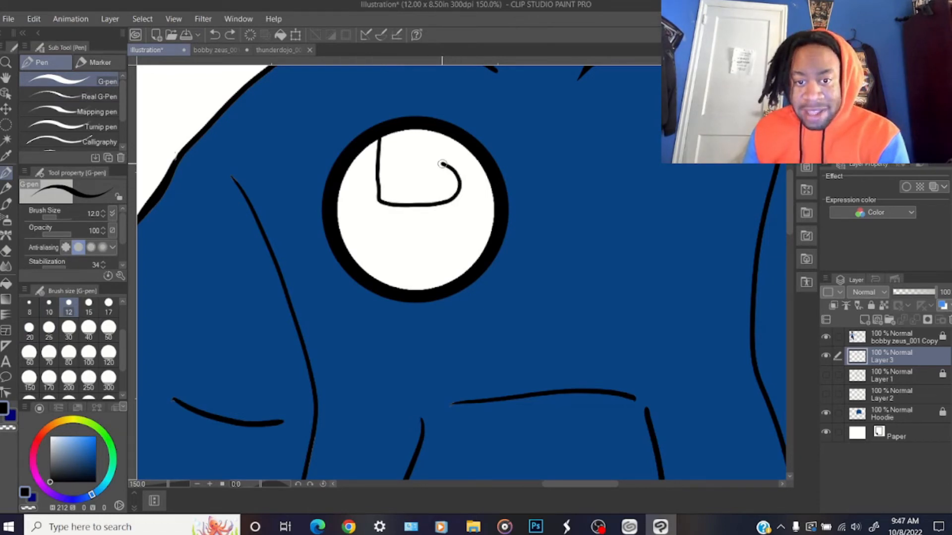
drag(452, 158, 435, 130)
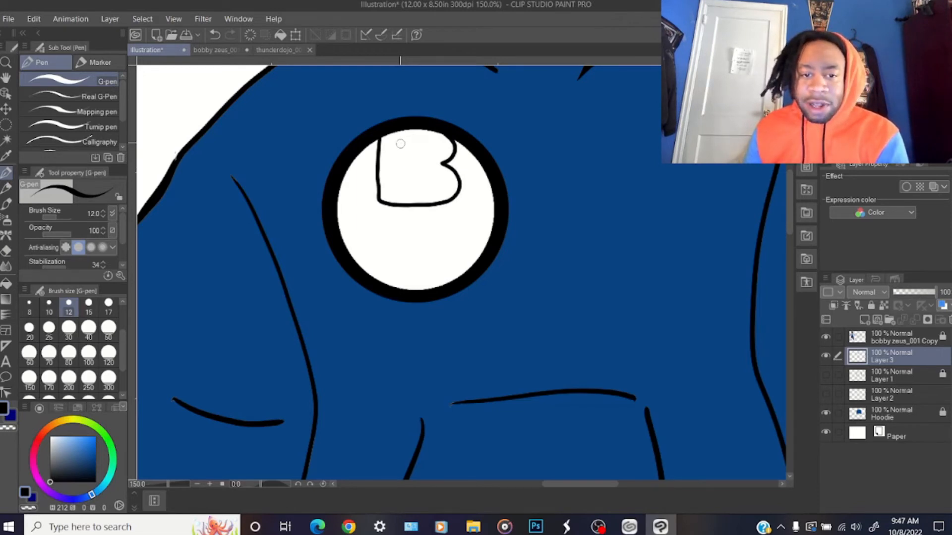
key(ctrl+z)
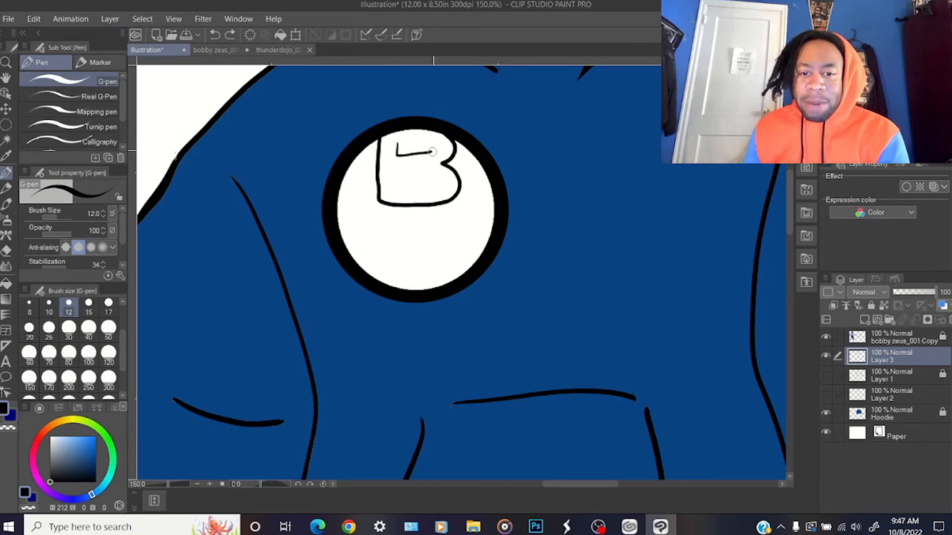
drag(398, 143, 398, 144)
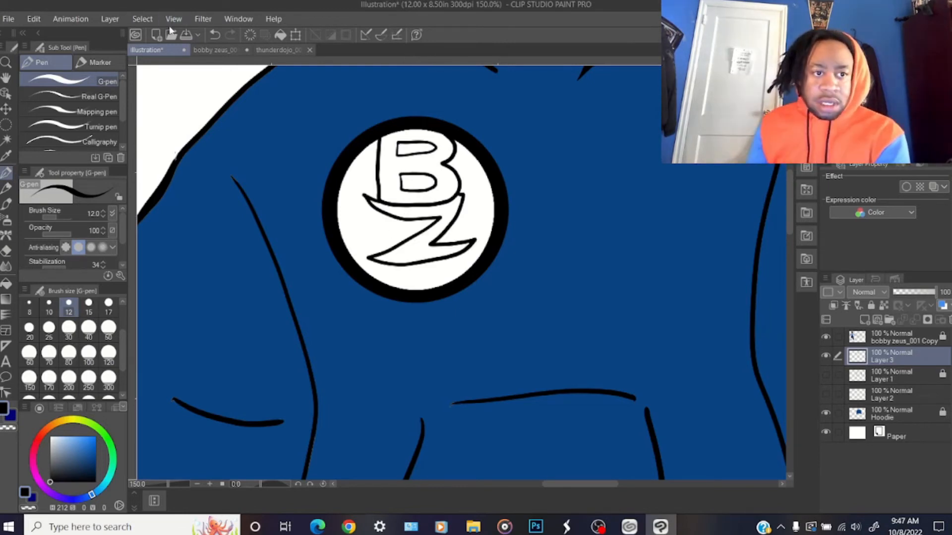
click(203, 19)
mouse_move(219, 34)
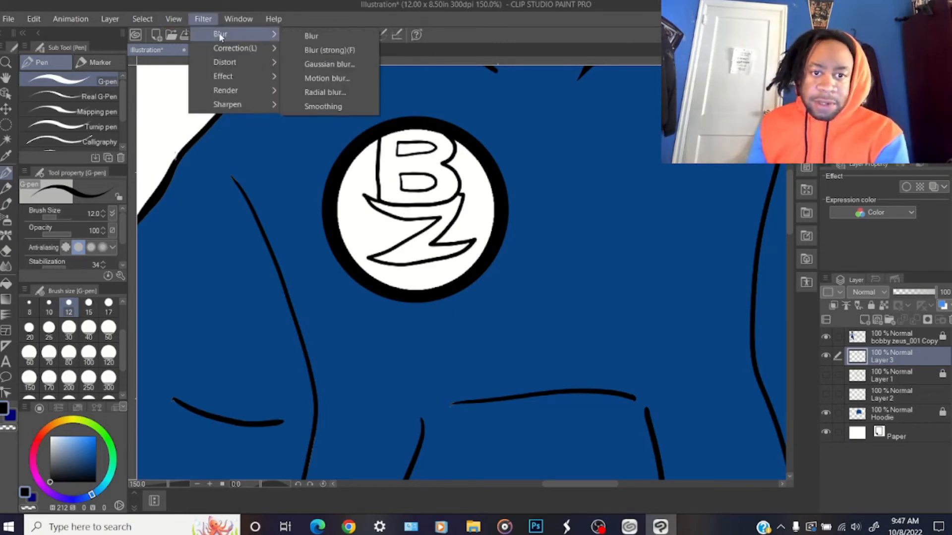
click(316, 64)
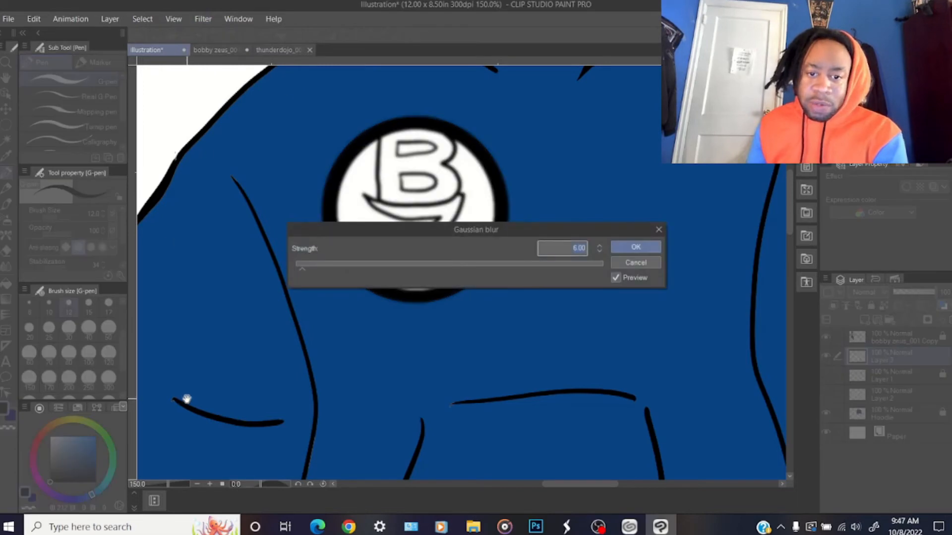
click(632, 263)
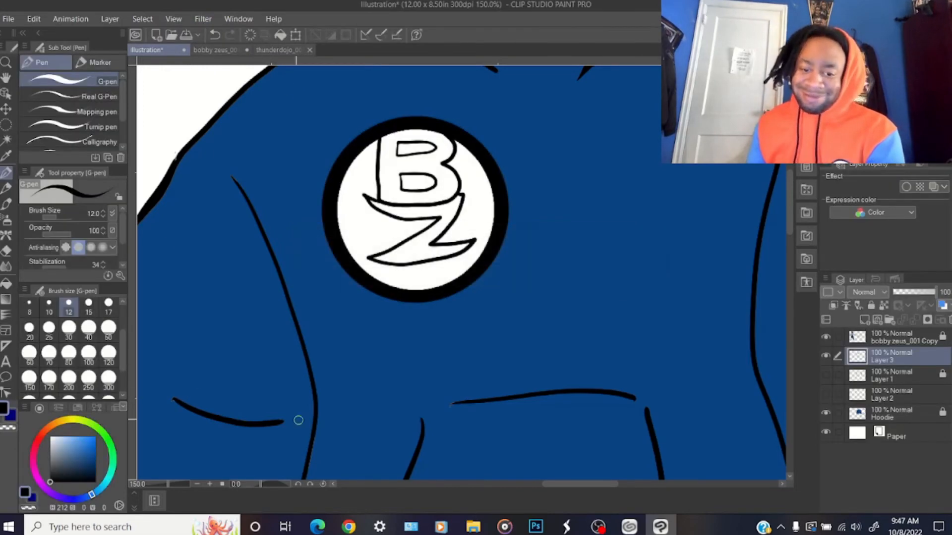
Set the drawing colour to white and the G-pen's brush size to 15
key(k)
key(ctrl+t)
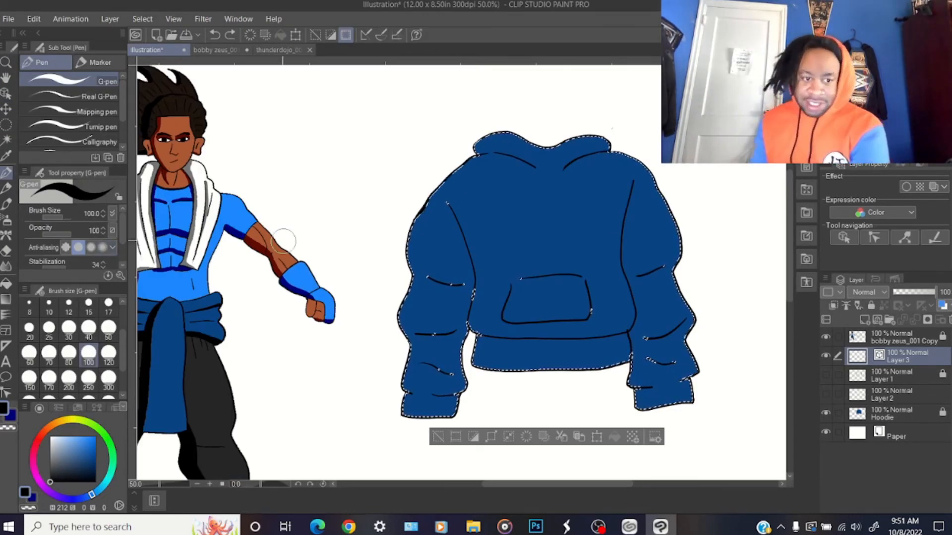
drag(79, 448, 42, 419)
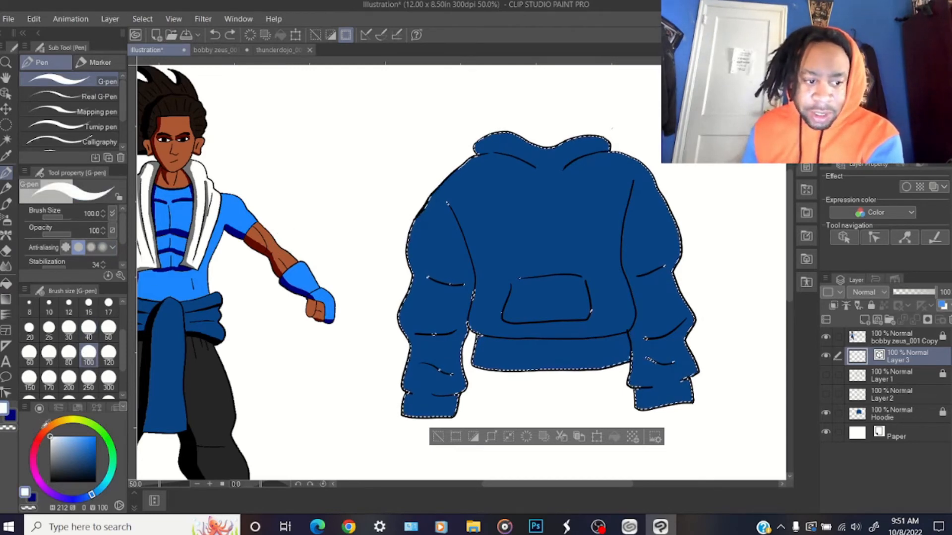
click(88, 303)
mouse_move(488, 484)
mouse_down()
mouse_move(452, 486)
mouse_move(460, 487)
mouse_up()
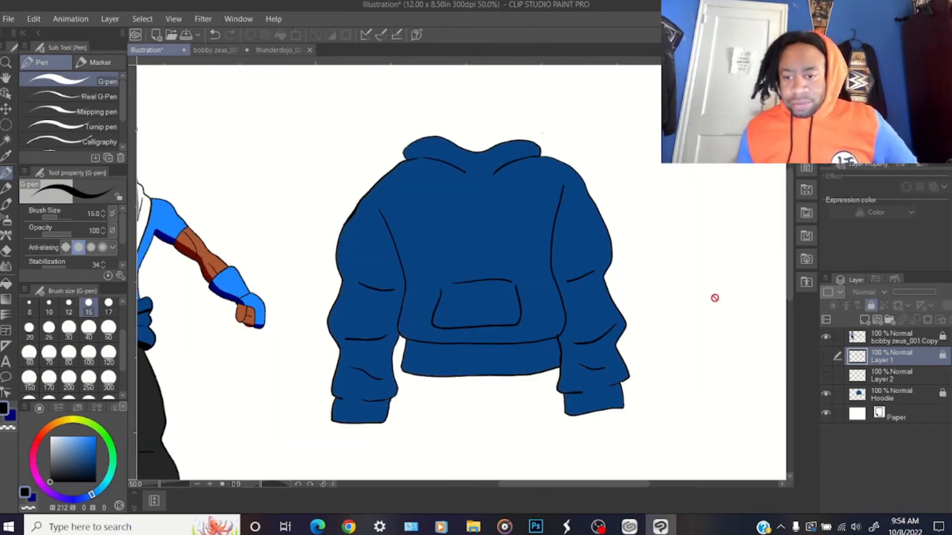
Add a new raster layer above Layer 1 and draw a small blue-and-white Z-shaped bolt on the hoodie's chest
click(864, 322)
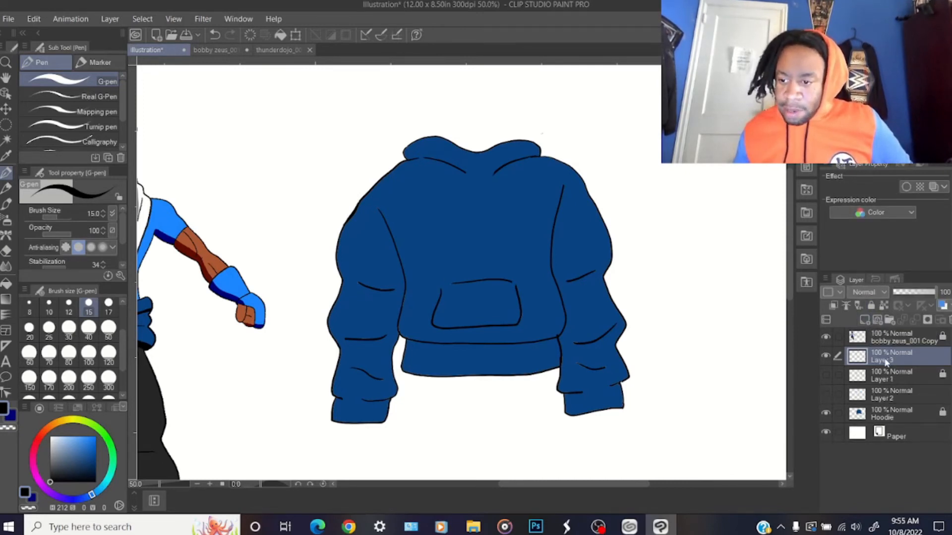
drag(574, 343, 602, 342)
drag(582, 483, 538, 486)
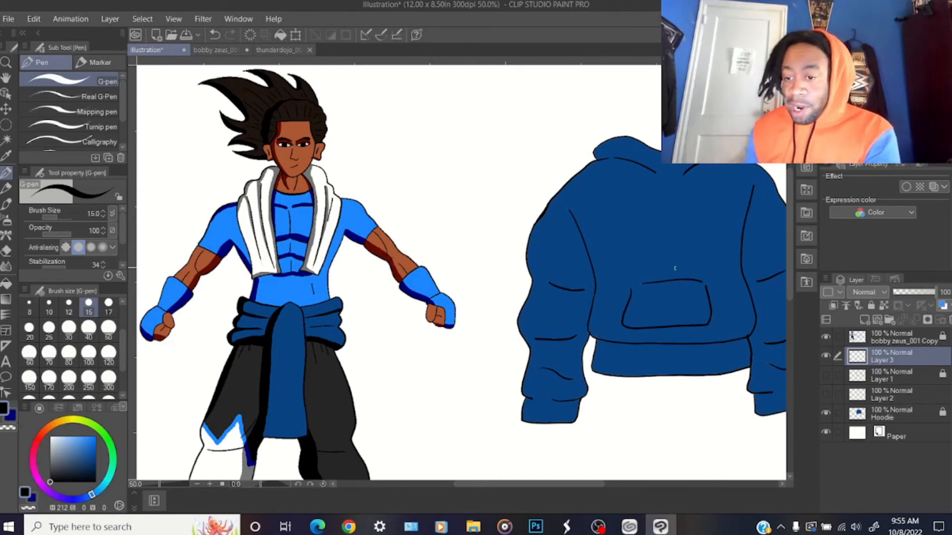
drag(787, 223, 793, 264)
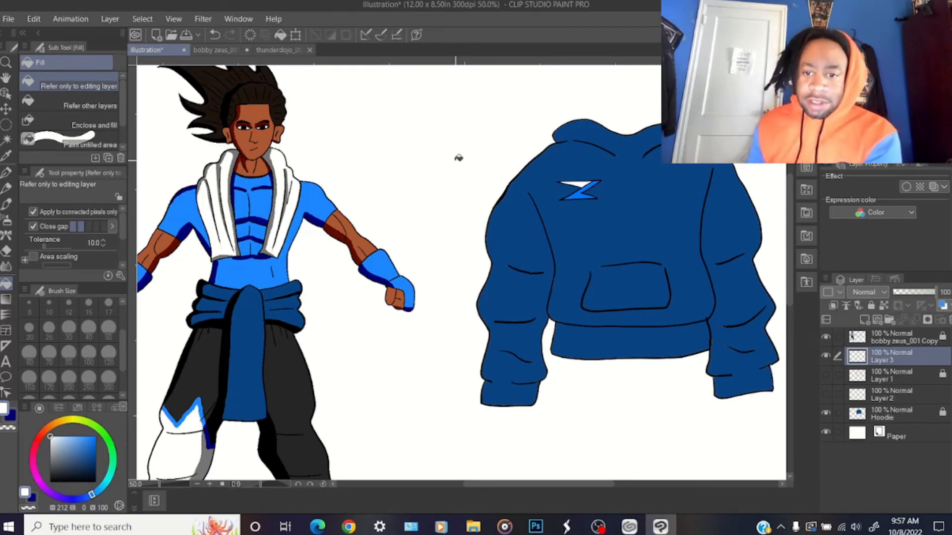
Examine the hoodie and its chest bolt at different magnifications beside the reference character
drag(568, 486, 580, 485)
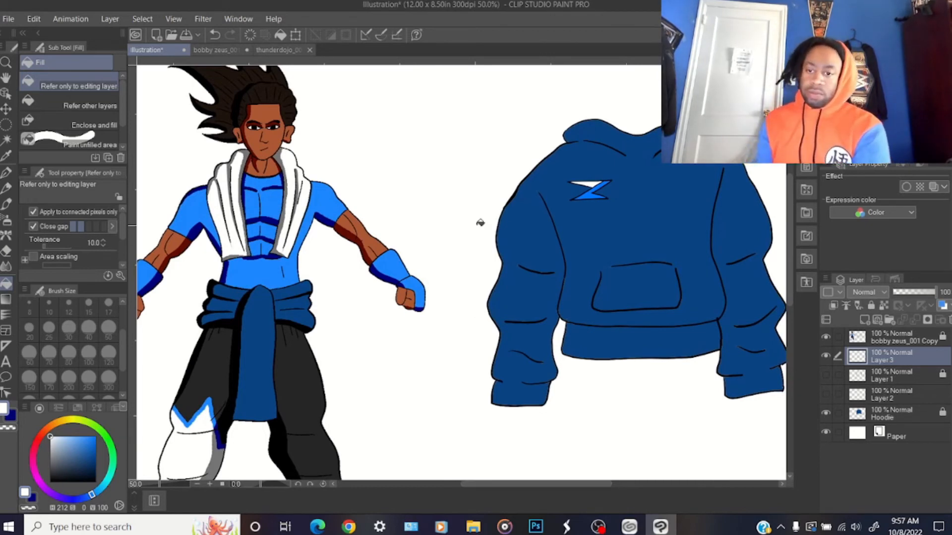
click(882, 342)
key(ctrl+plus)
key(ctrl+plus)
key(ctrl+minus)
key(ctrl+plus)
key(ctrl+minus)
key(ctrl+minus)
key(ctrl+plus)
key(ctrl+minus)
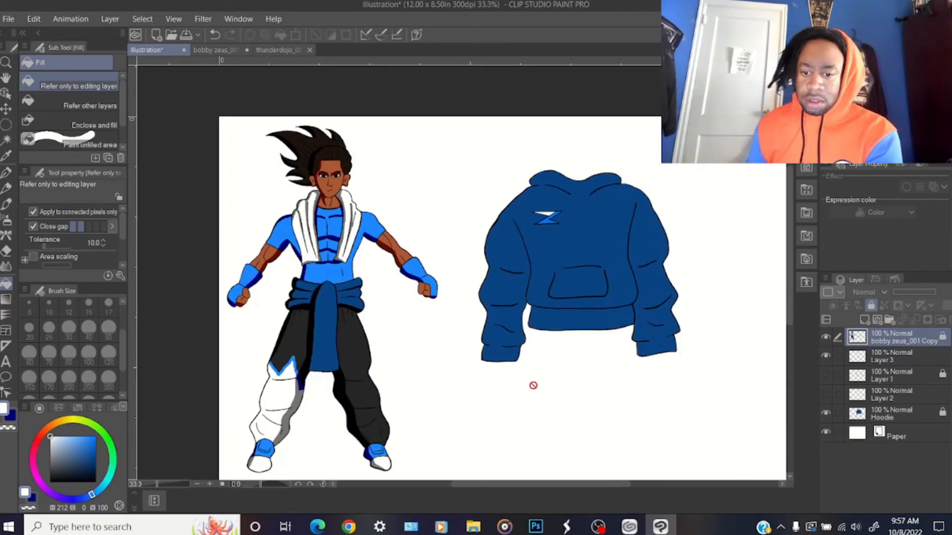
drag(577, 488, 588, 489)
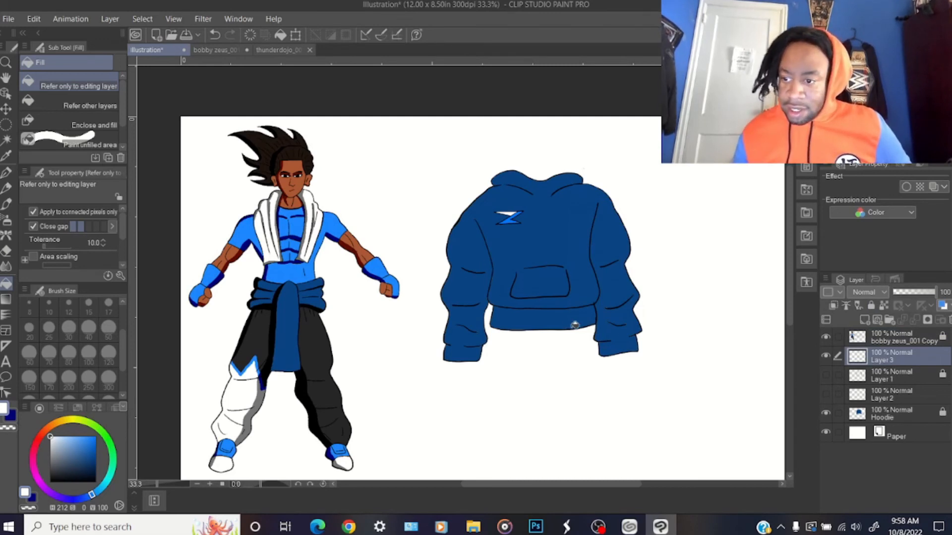
Switch to the hard Eraser, unlock Layer 1, and make Layer 3 the active layer
scroll(790, 293, down, 2)
key(e)
click(882, 373)
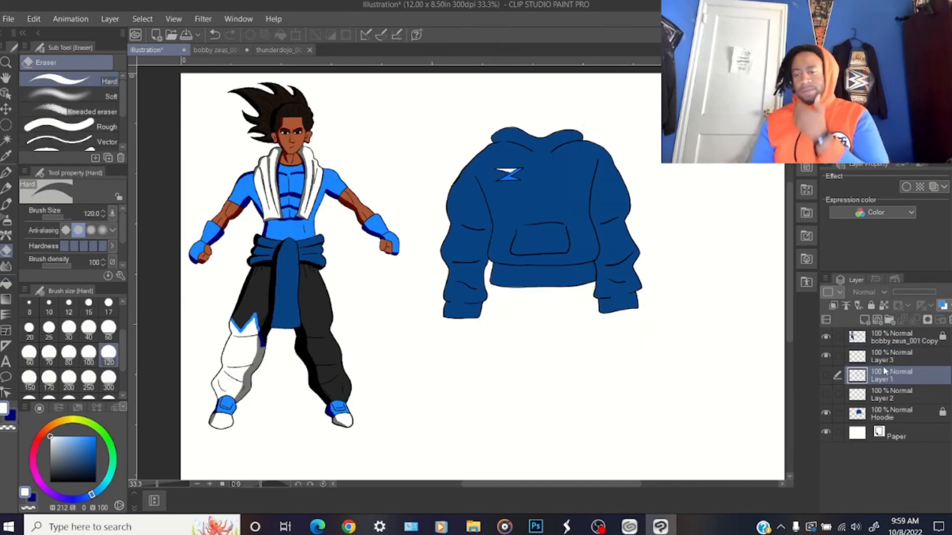
click(897, 360)
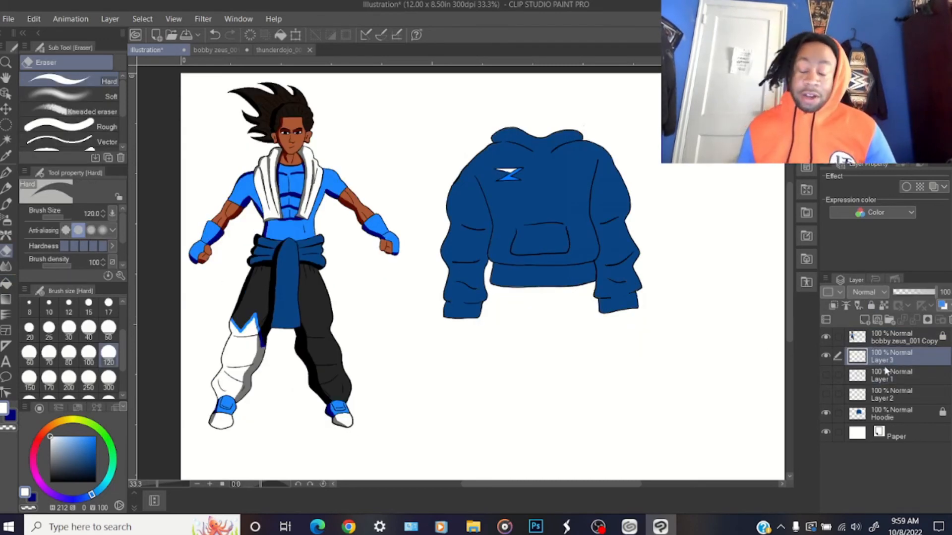